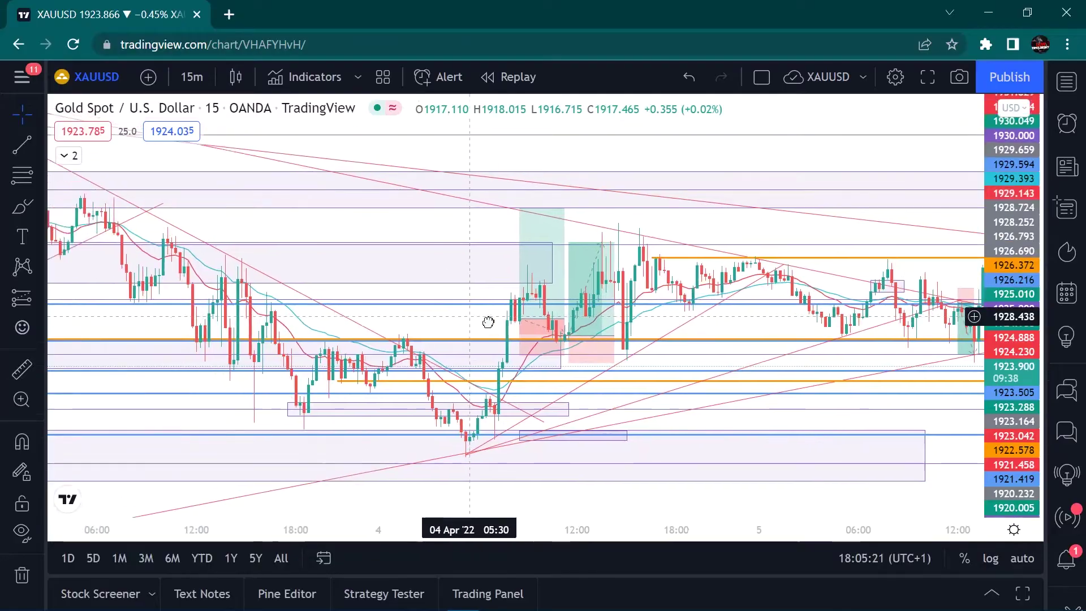
Review the 15-minute gold price action from late March to 5 April against the marked zones and trendlines
drag(653, 327, 667, 328)
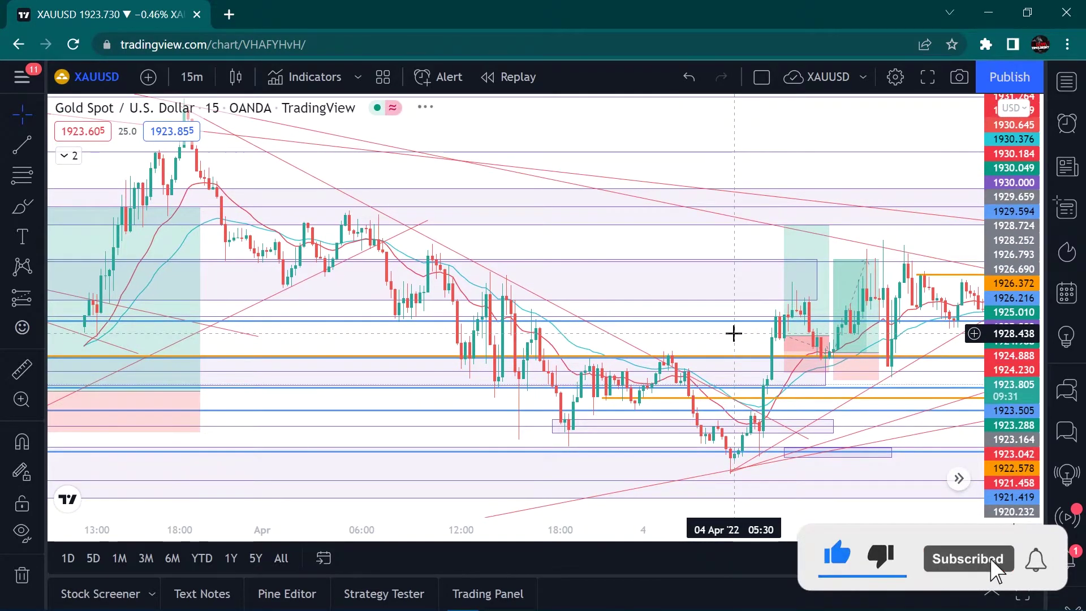
mouse_move(392, 336)
mouse_down()
mouse_move(436, 337)
mouse_move(90, 310)
mouse_up()
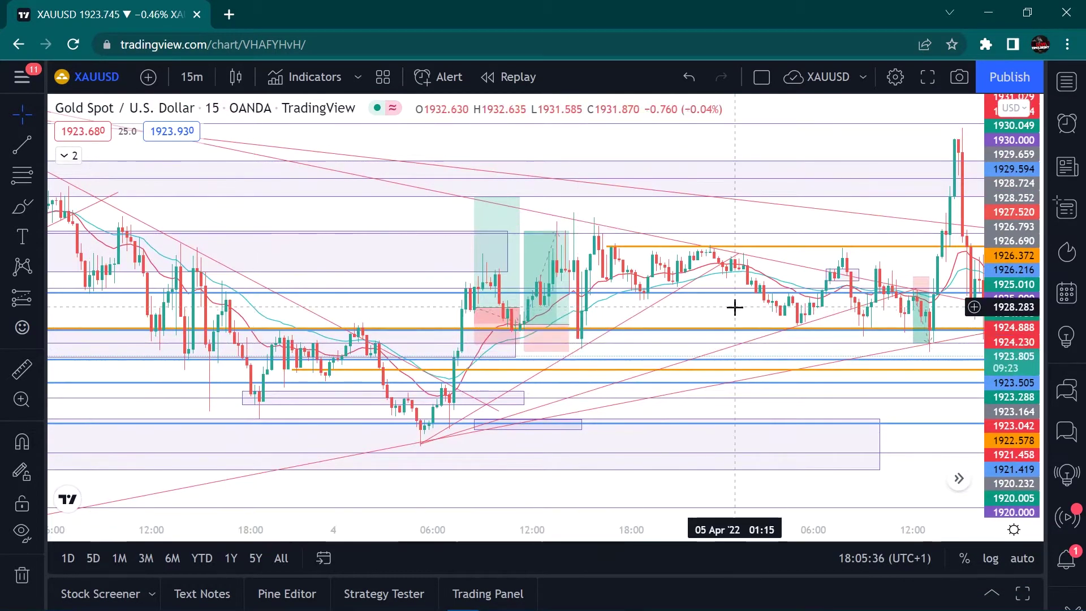
drag(735, 307, 481, 347)
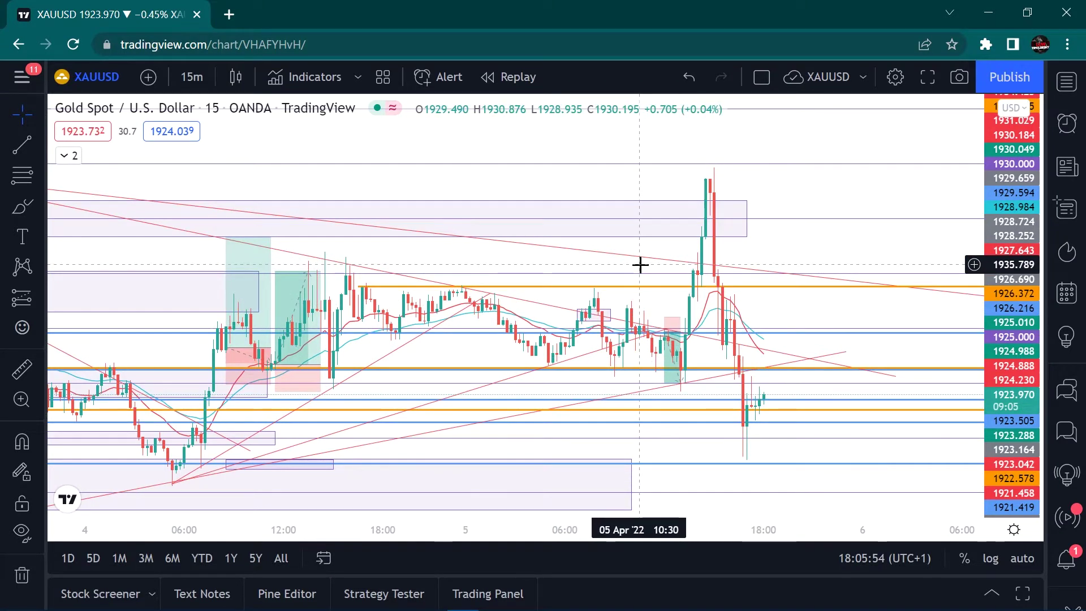
drag(640, 264, 705, 270)
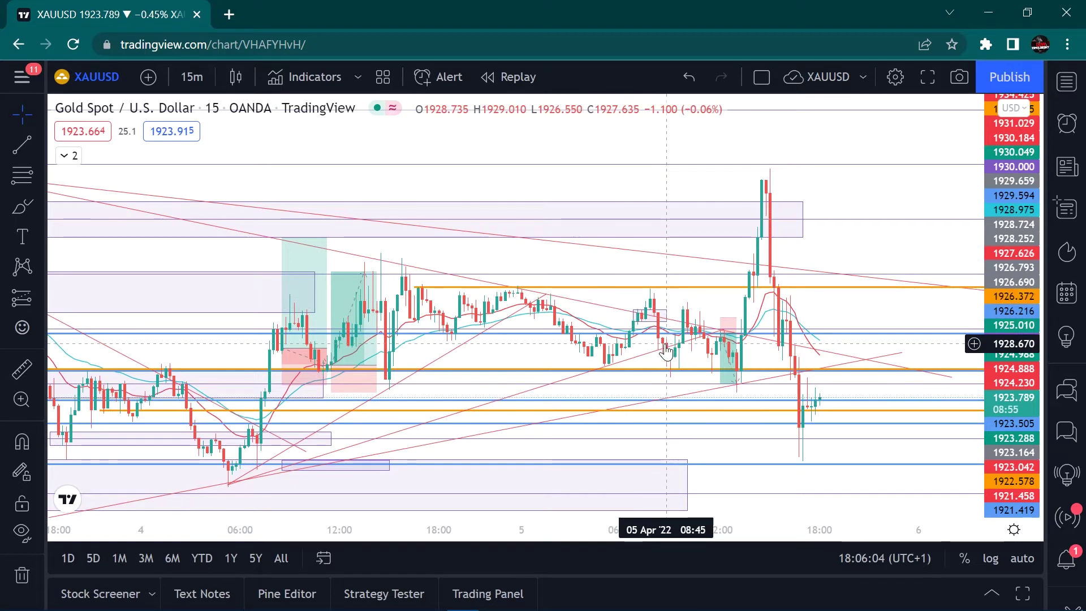
mouse_move(746, 333)
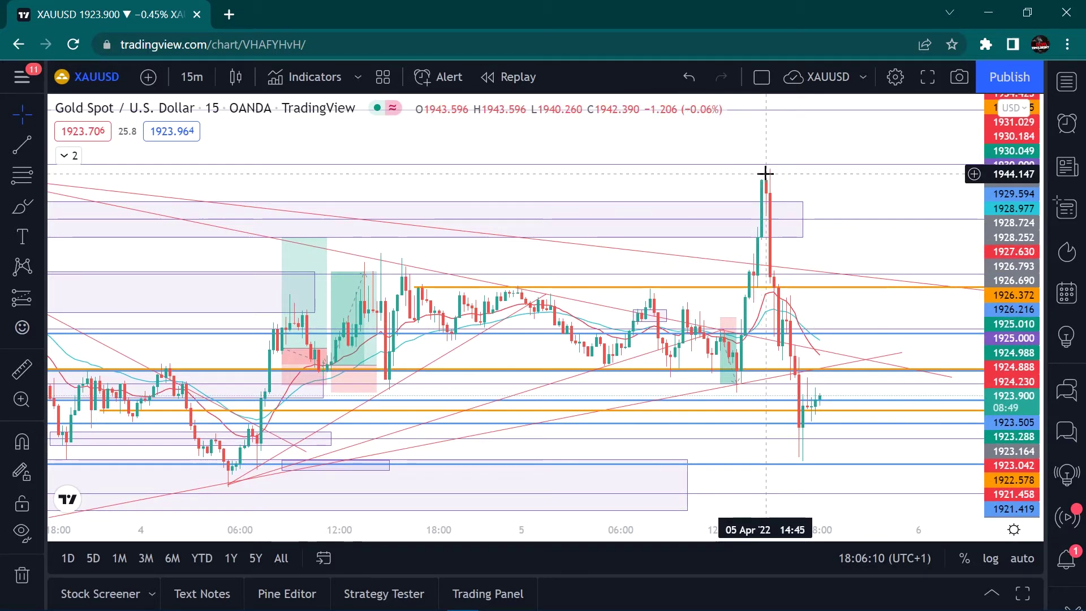
drag(648, 262, 743, 255)
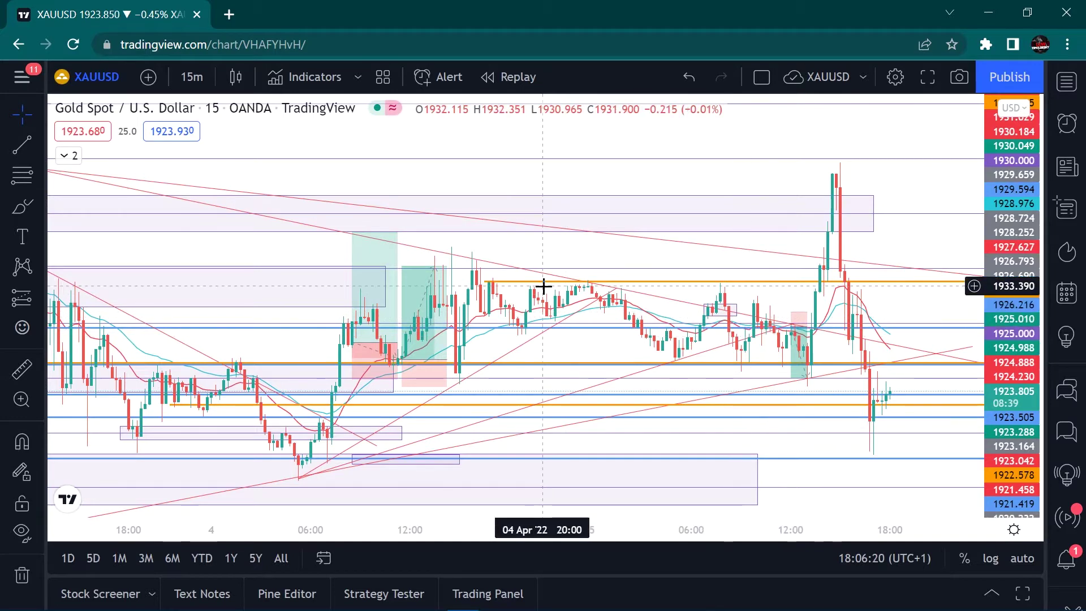
drag(199, 254, 380, 277)
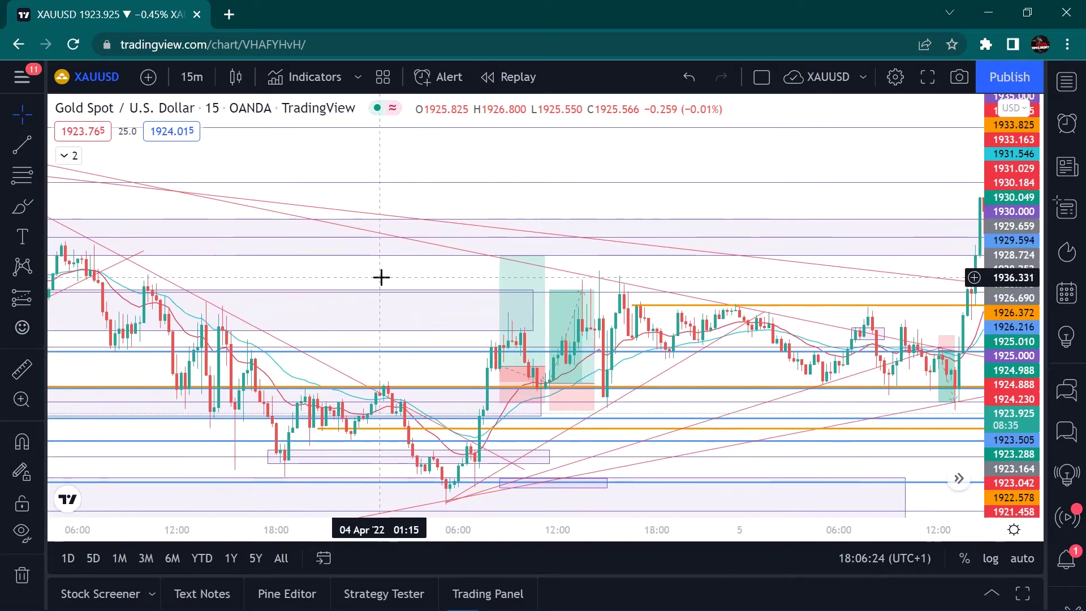
click(477, 480)
click(477, 480)
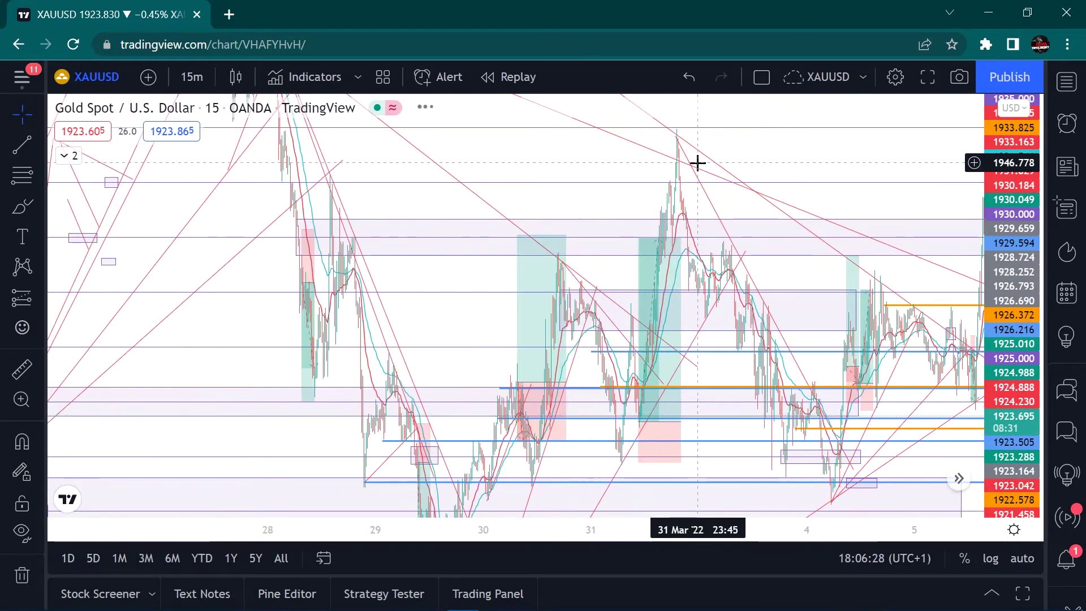
drag(1016, 340, 1016, 405)
drag(896, 249, 831, 322)
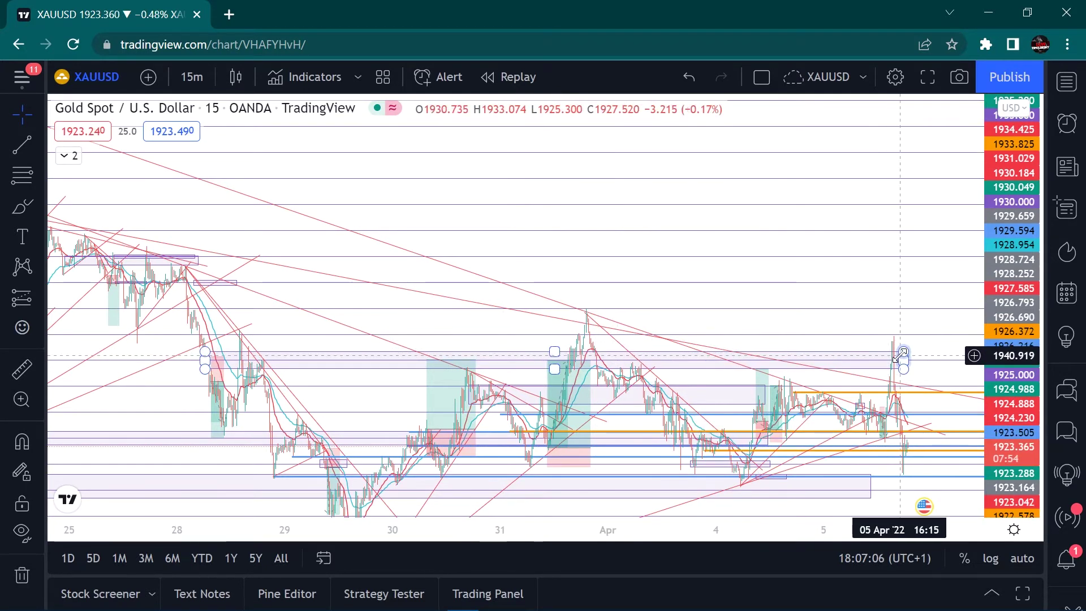
Examine the 5 April price spike and drop, including the small marked zone around 07:30
mouse_move(618, 479)
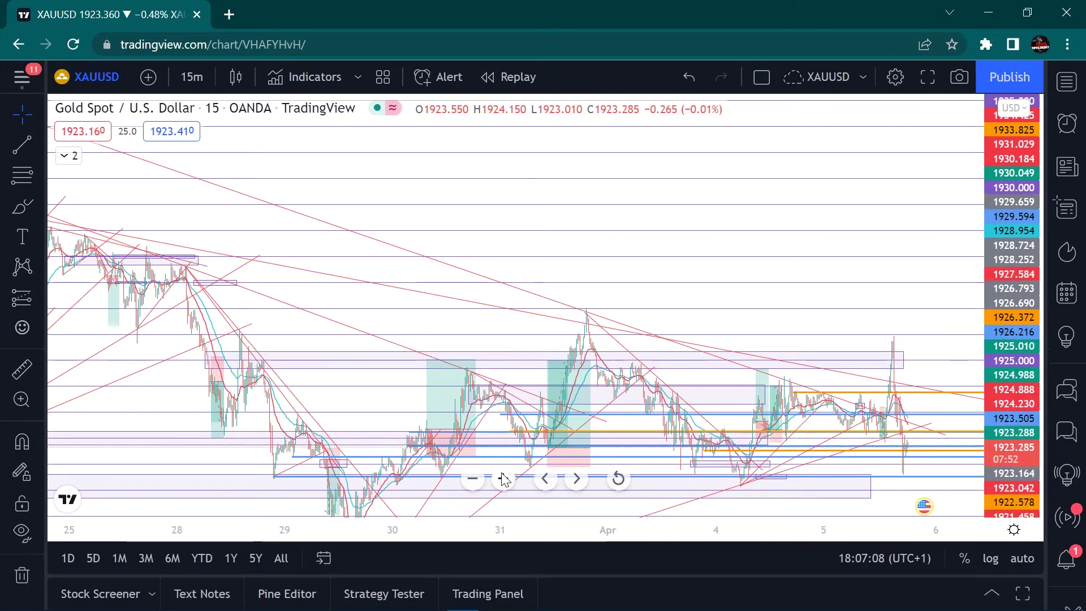
click(503, 479)
click(503, 479)
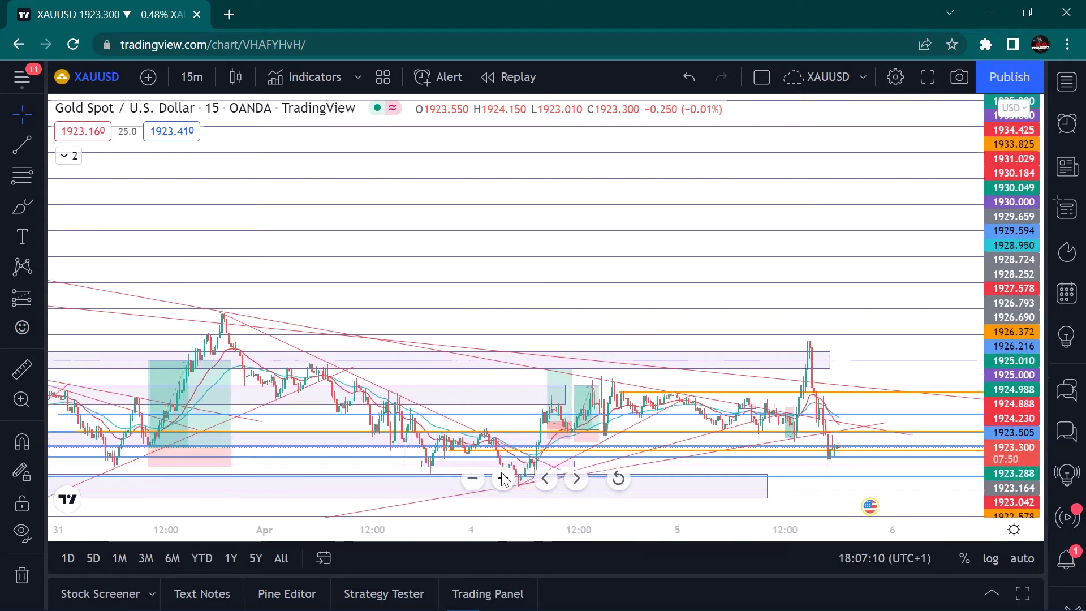
drag(1014, 272, 1016, 237)
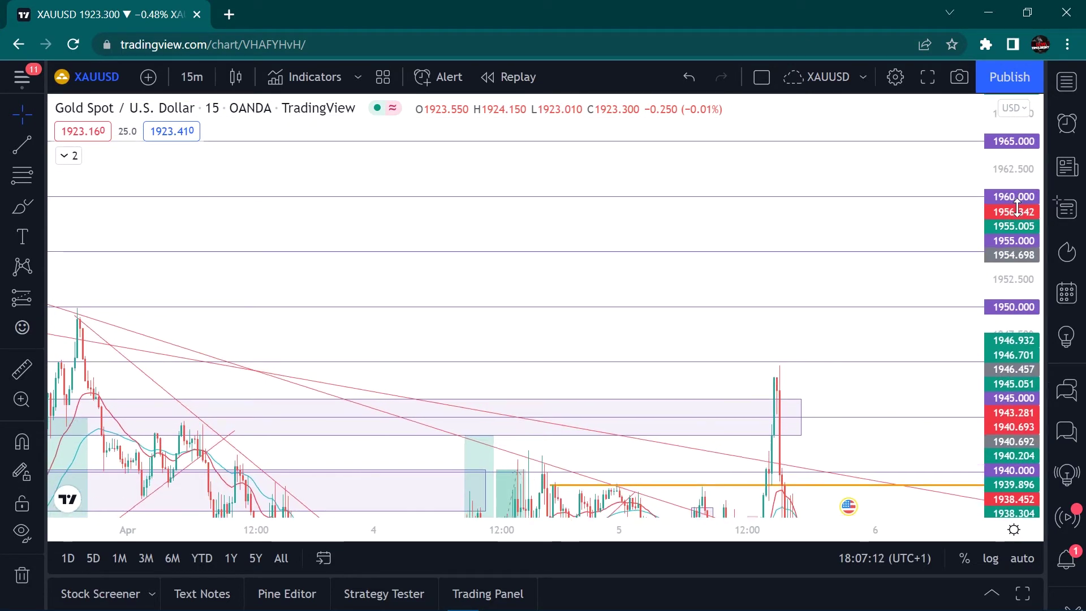
drag(927, 262, 912, 175)
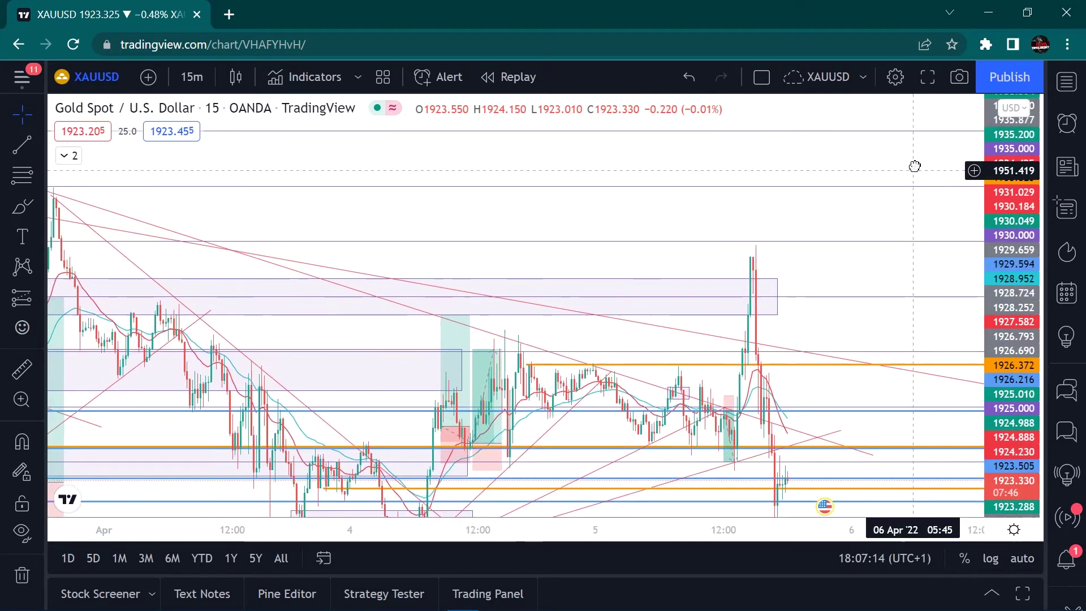
click(503, 478)
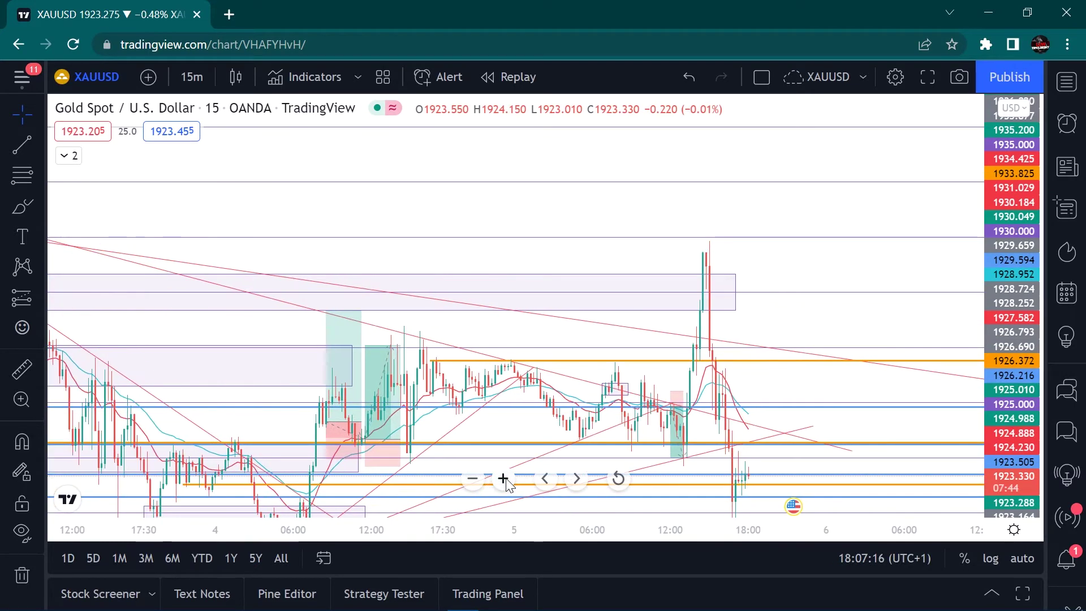
click(503, 479)
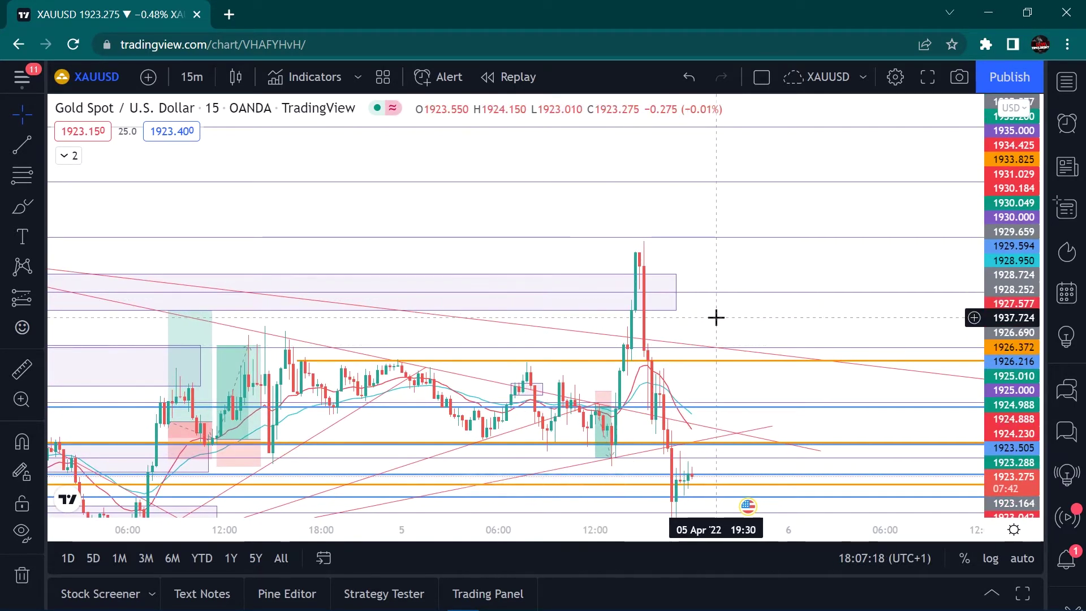
drag(716, 318, 851, 247)
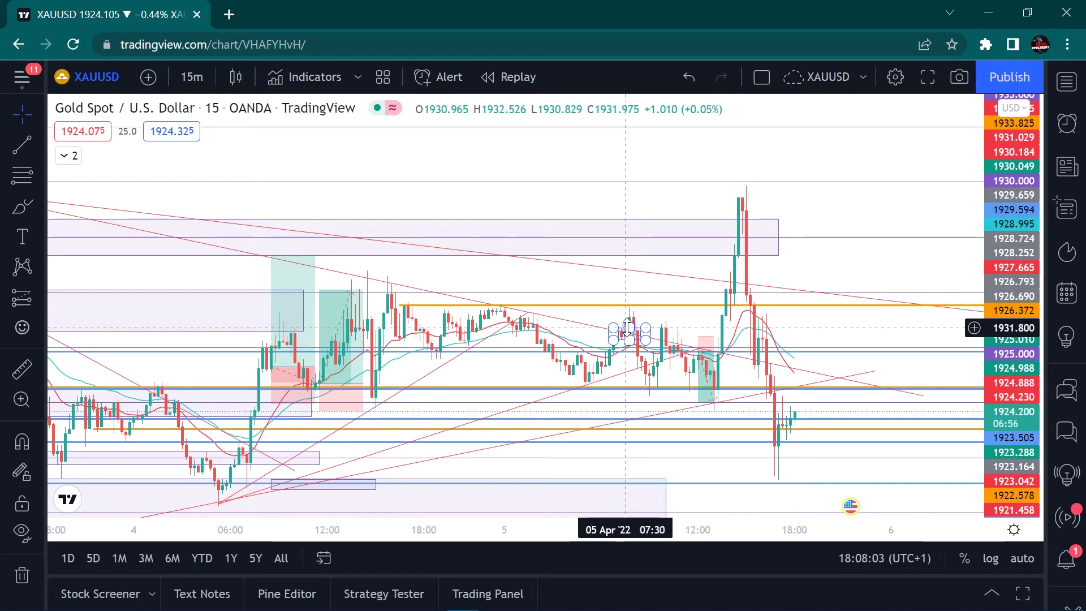
click(646, 327)
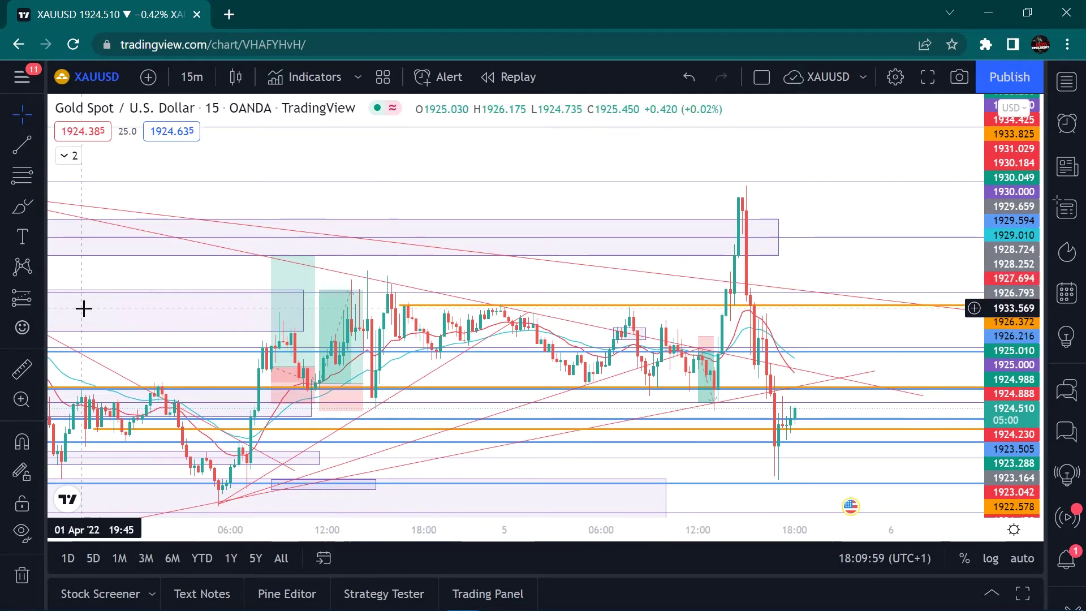
Place a narrow long position at 09:00 on 5 April with entry 1934.031, target 7.540 and stop 2.693
click(41, 297)
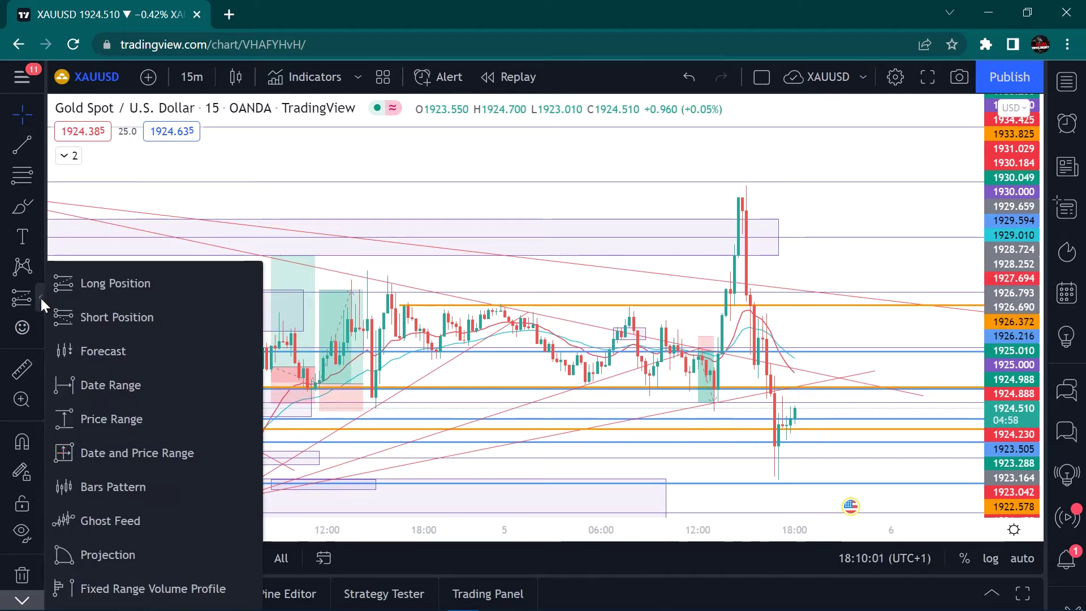
click(77, 289)
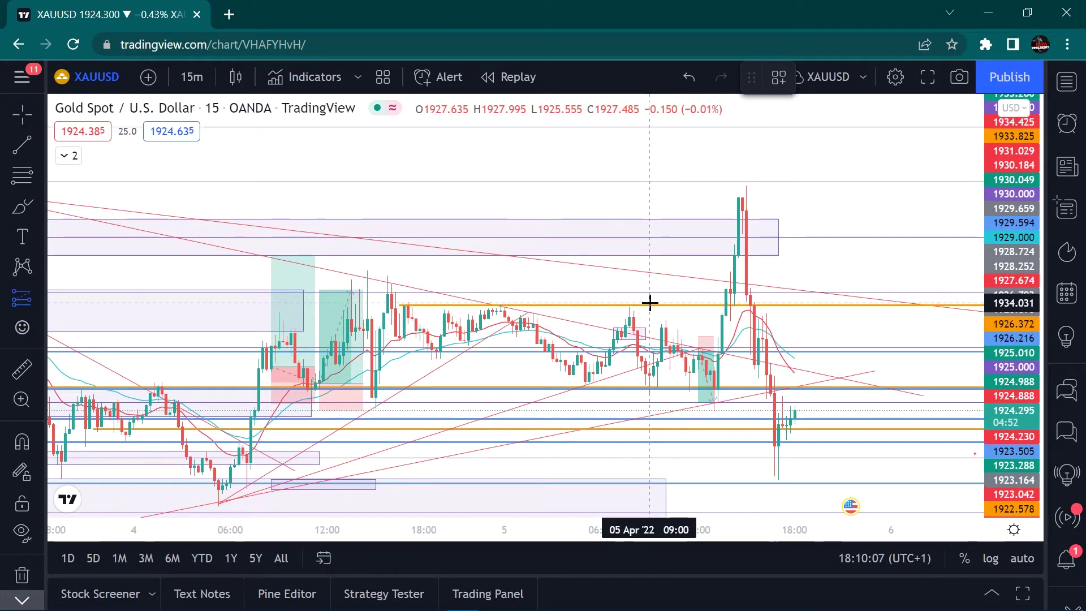
click(651, 303)
drag(652, 237, 652, 219)
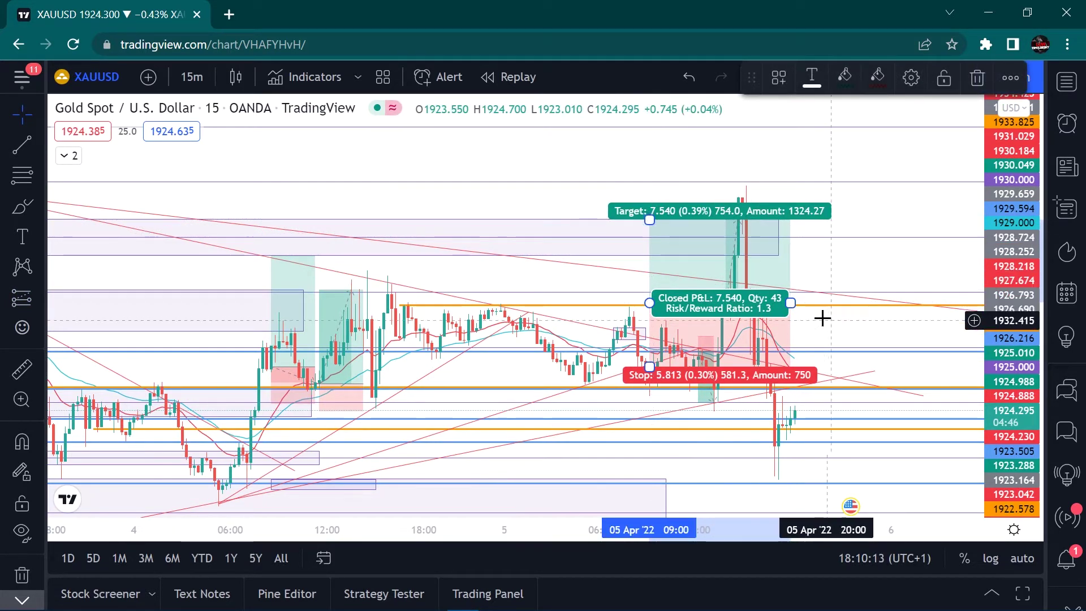
drag(791, 305, 698, 332)
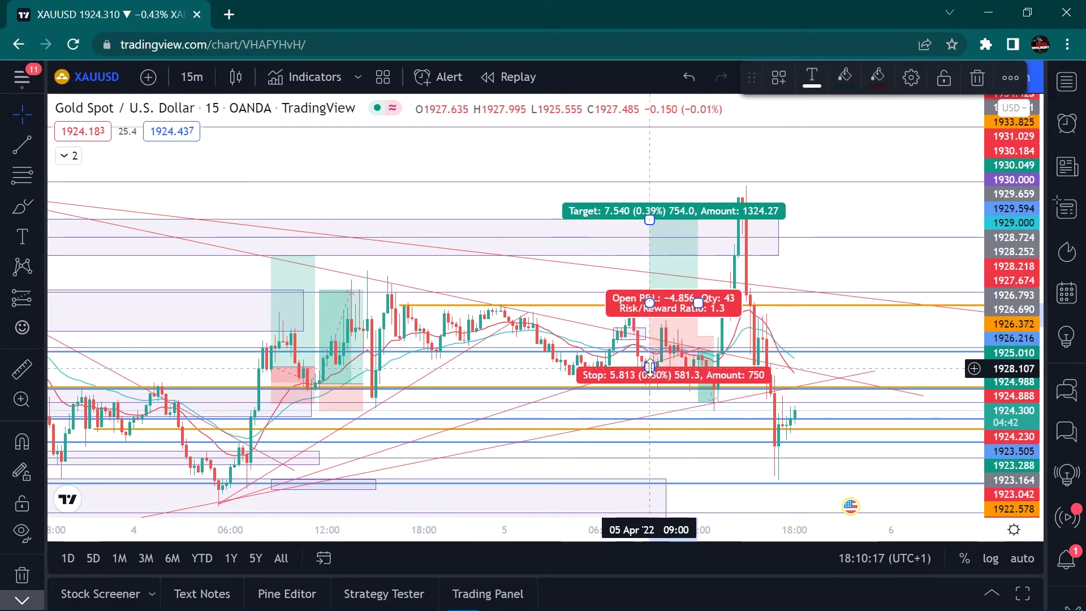
drag(650, 368, 662, 333)
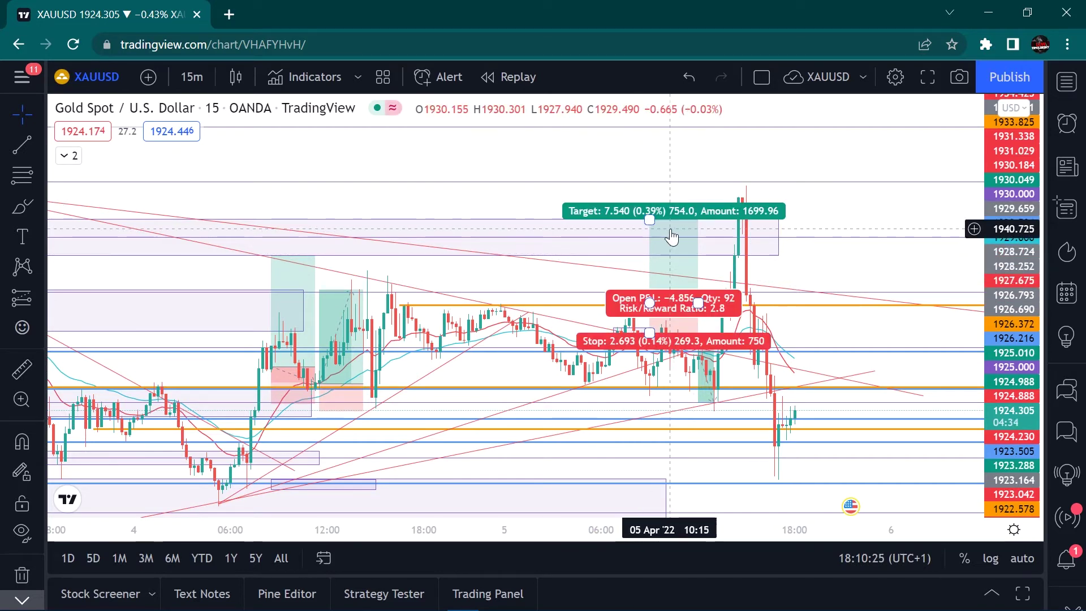
Inspect the long position's entry, target and stop up close and delete it from the chart
click(686, 278)
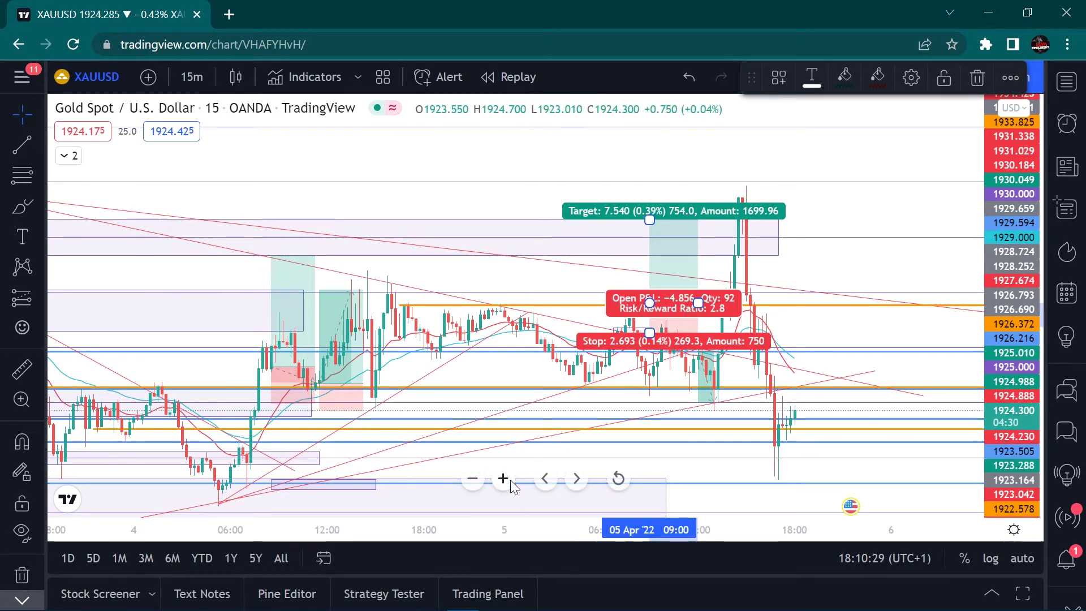
click(511, 479)
click(510, 480)
click(727, 331)
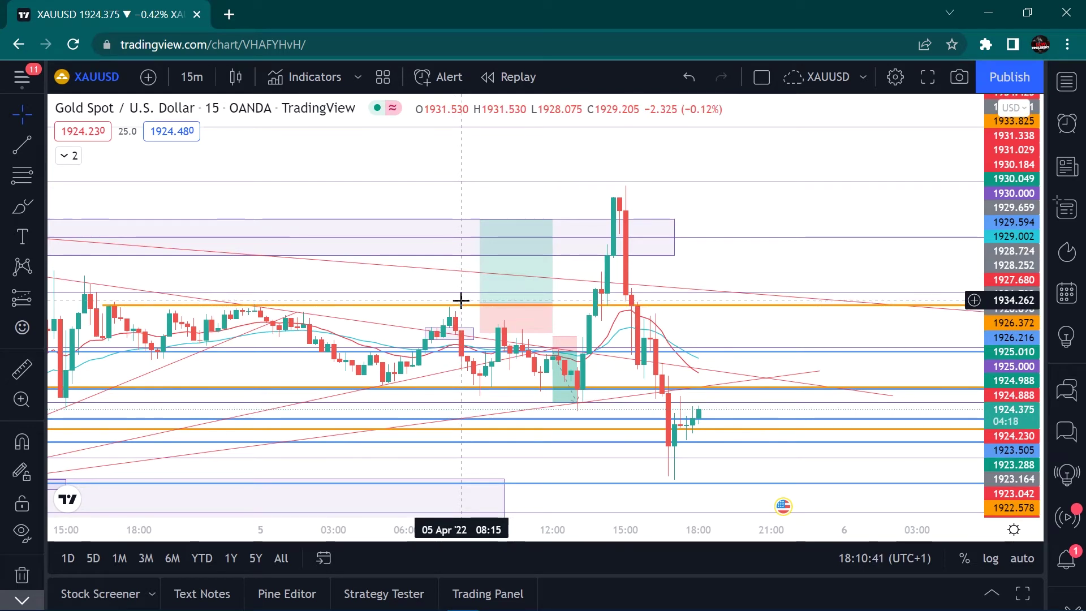
click(482, 283)
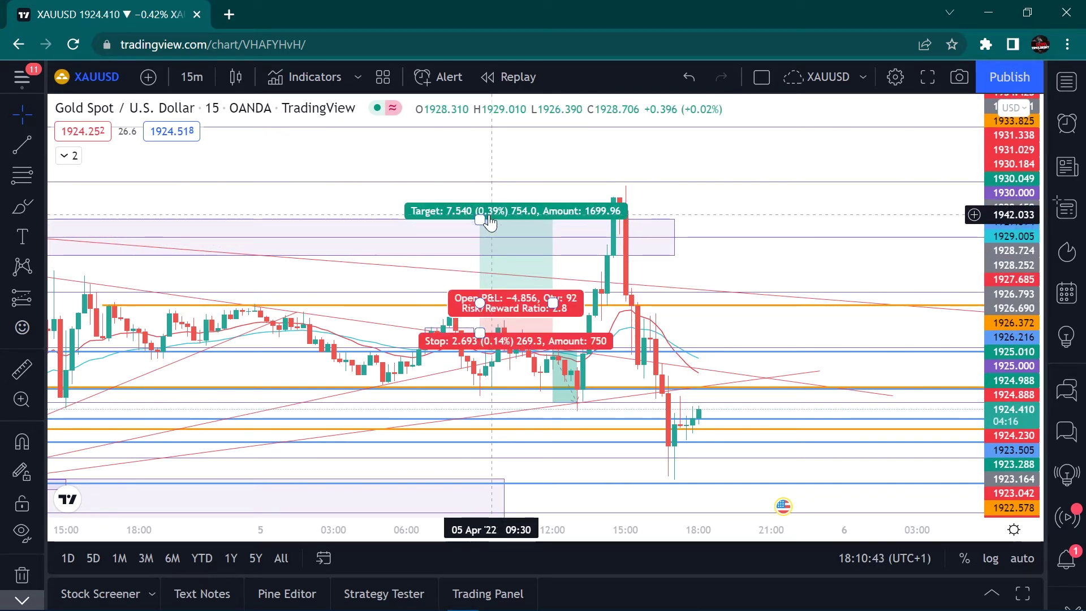
click(461, 290)
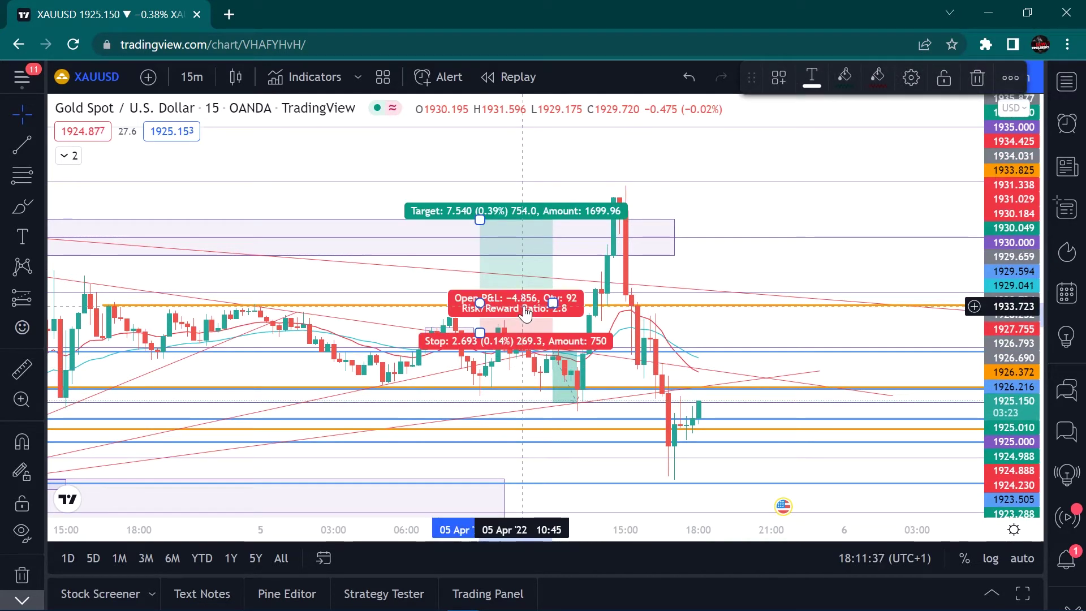
key(Delete)
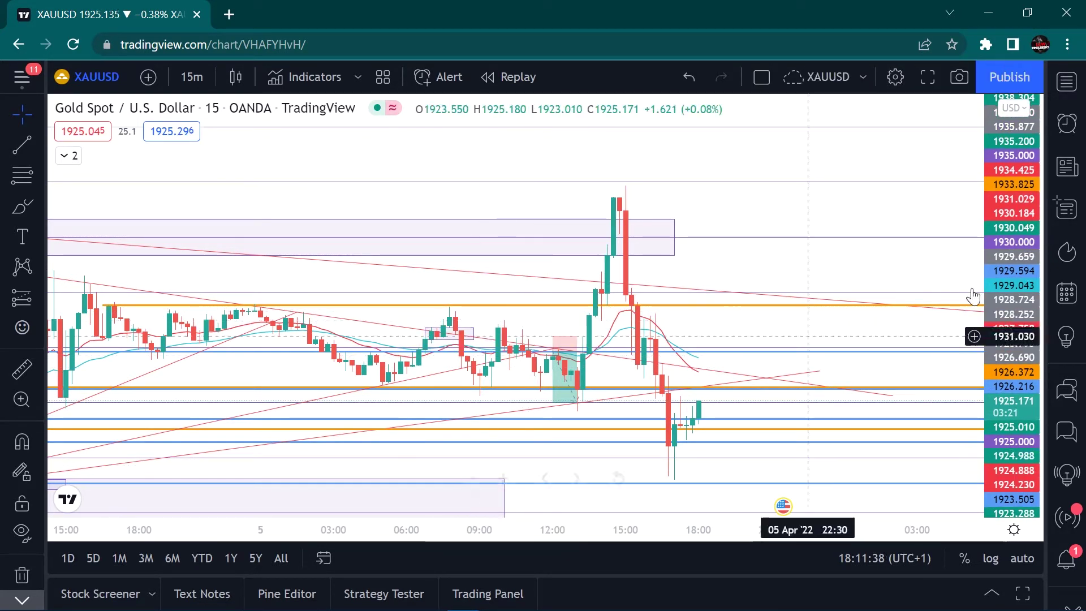
Examine the 5 April candles around the 12:00 short position up close, including its entry, stop, target and risk/reward ratio
drag(1001, 283, 1001, 254)
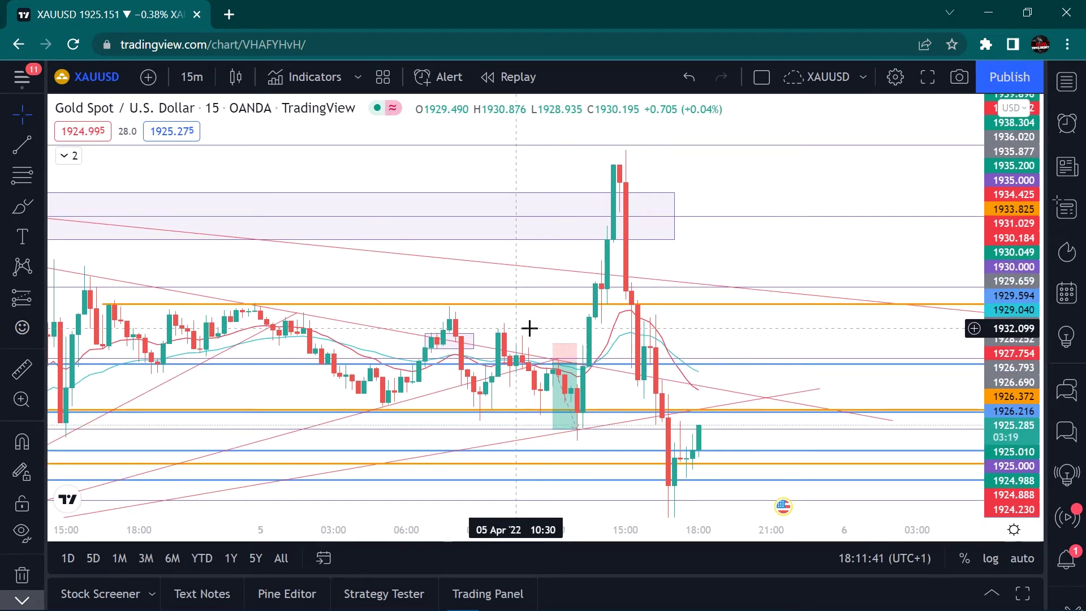
drag(583, 257, 607, 175)
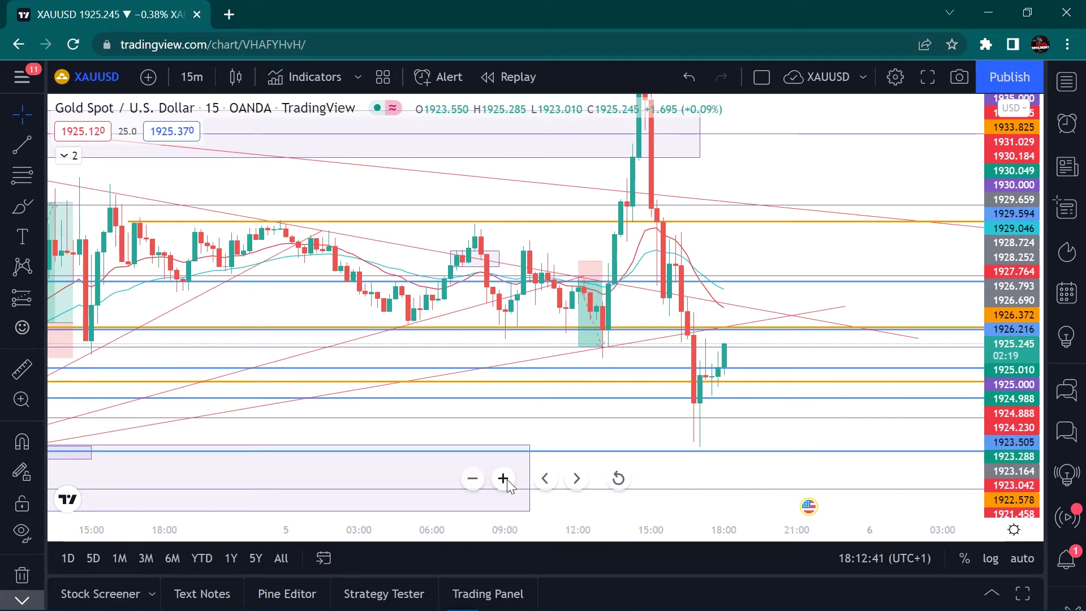
click(503, 479)
click(503, 479)
click(503, 479)
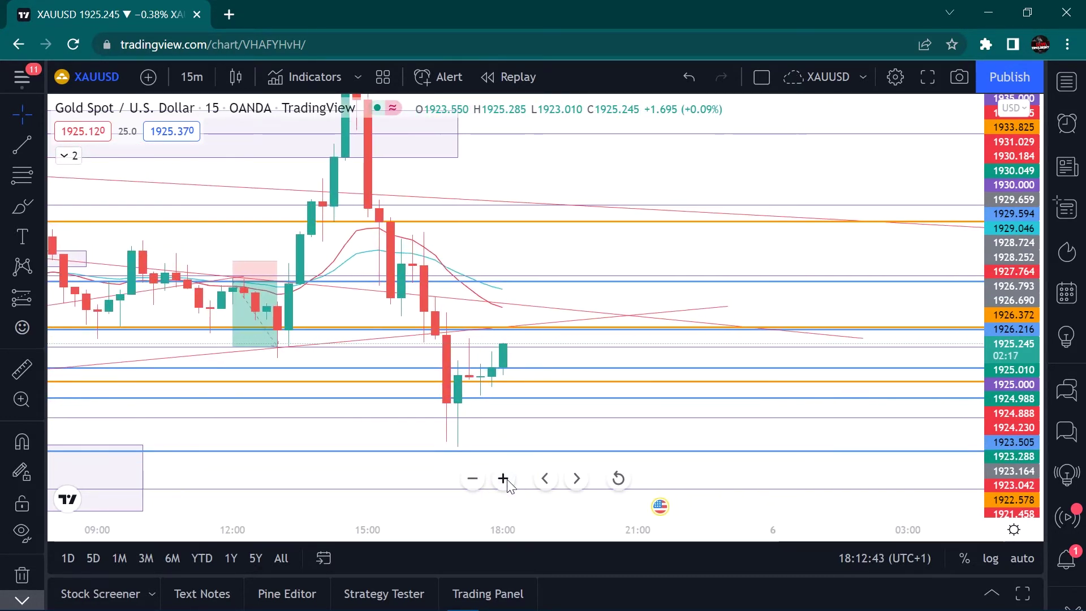
drag(612, 243, 856, 243)
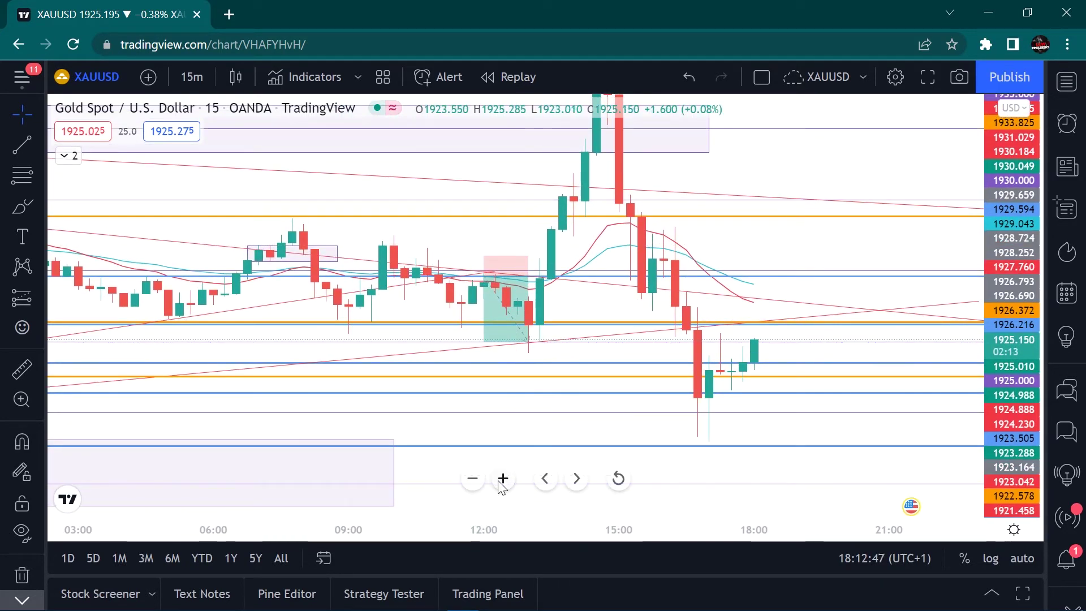
click(503, 479)
drag(998, 351, 998, 311)
drag(849, 224, 887, 238)
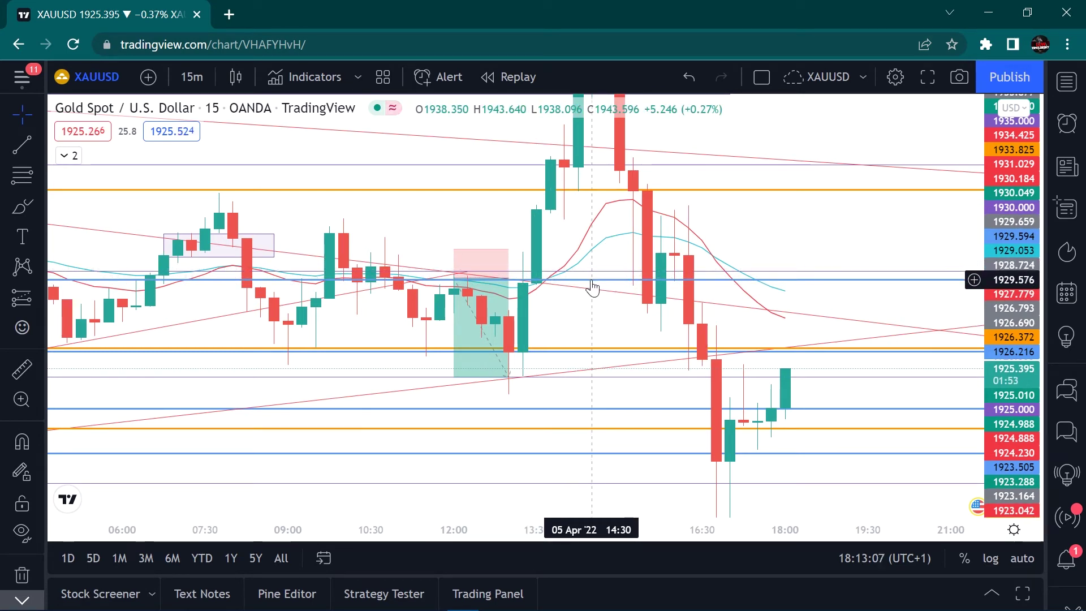
click(482, 282)
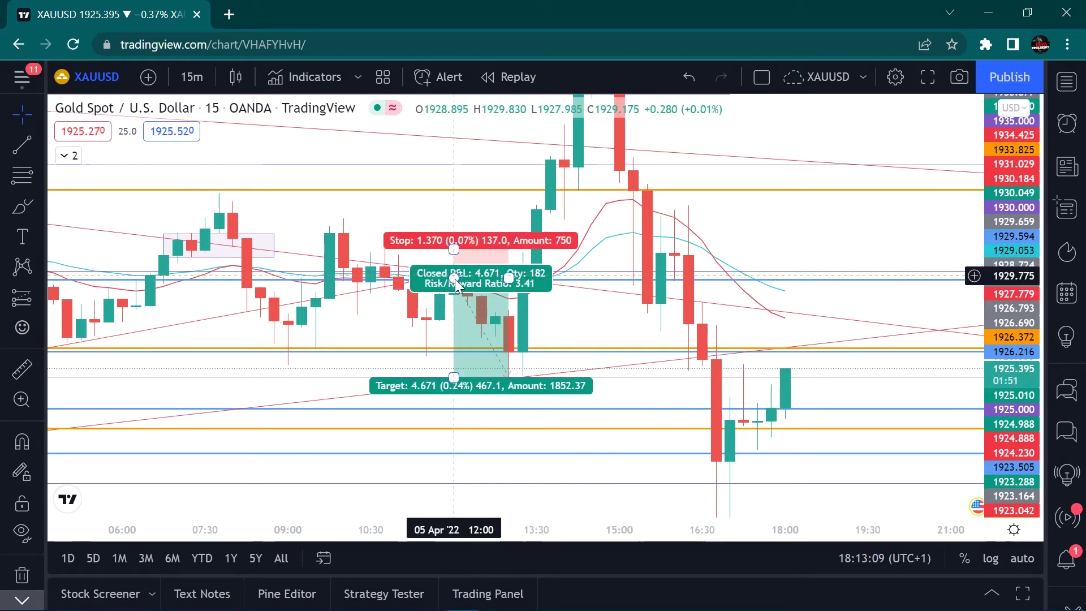
click(625, 286)
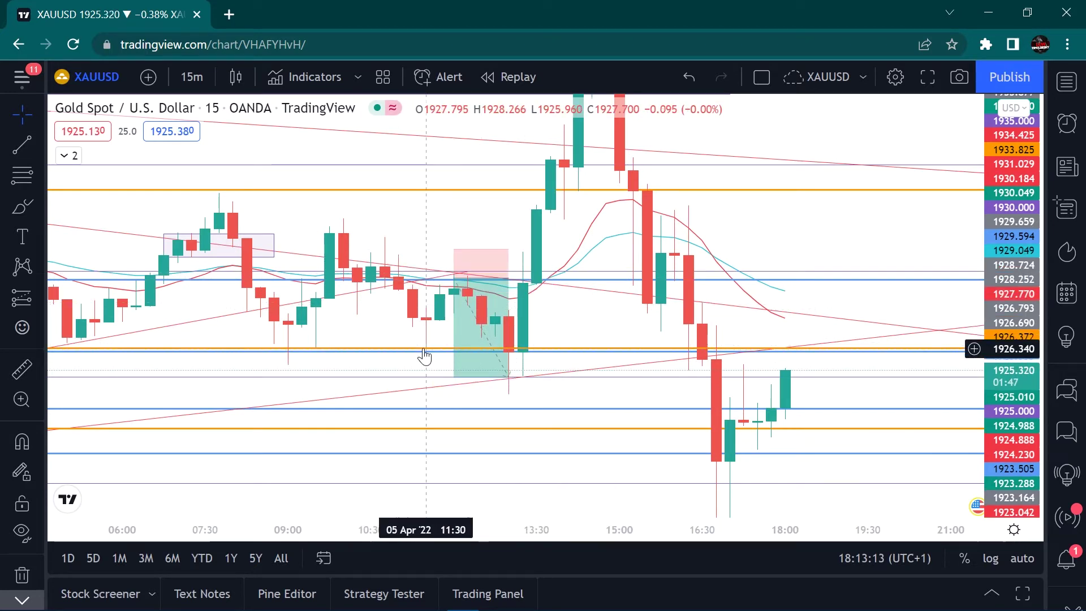
click(504, 307)
click(540, 306)
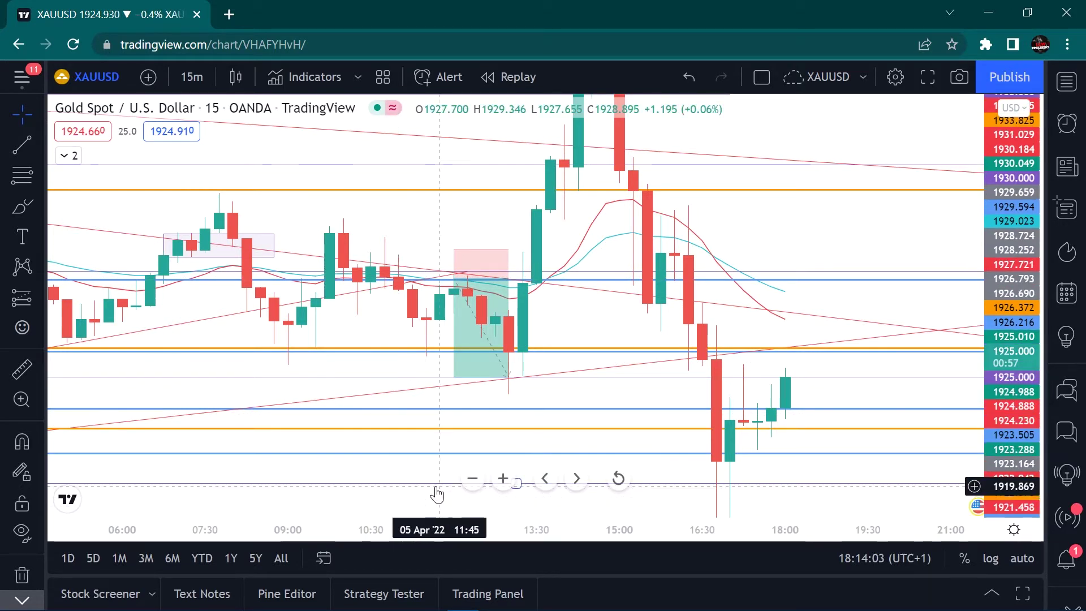
Examine the 4 April price action, including the descending trendline, the marked zones and the rise after 06:00
click(472, 480)
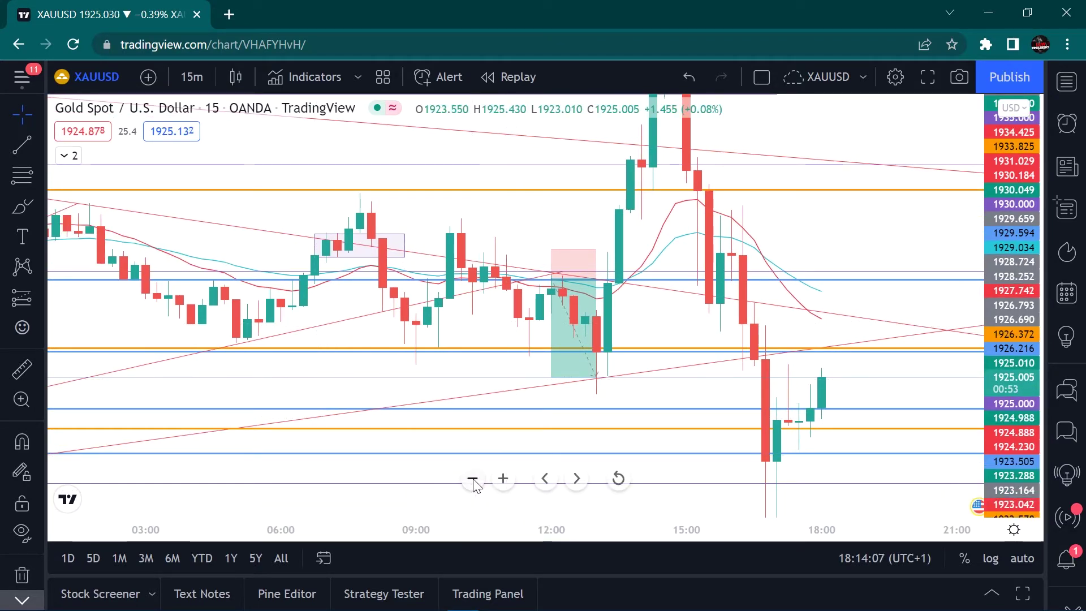
click(473, 480)
click(473, 480)
click(472, 480)
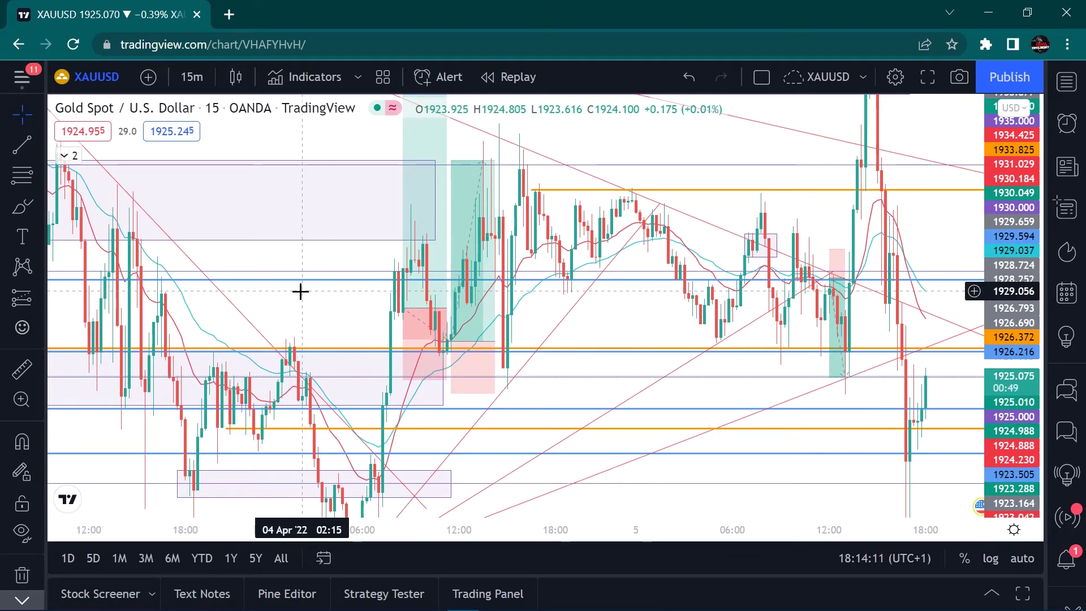
drag(321, 303, 507, 308)
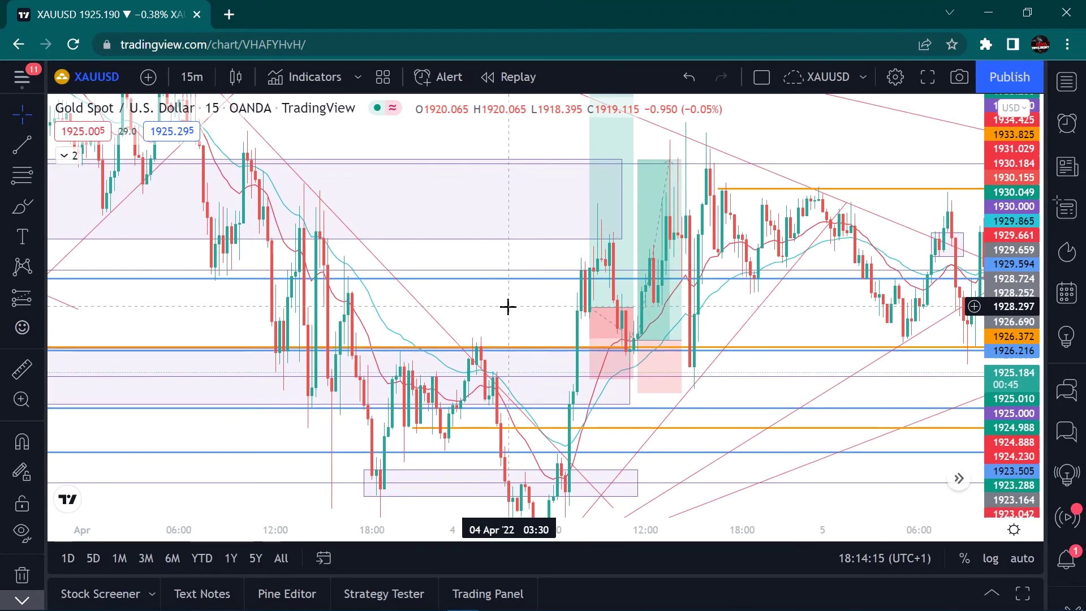
click(501, 478)
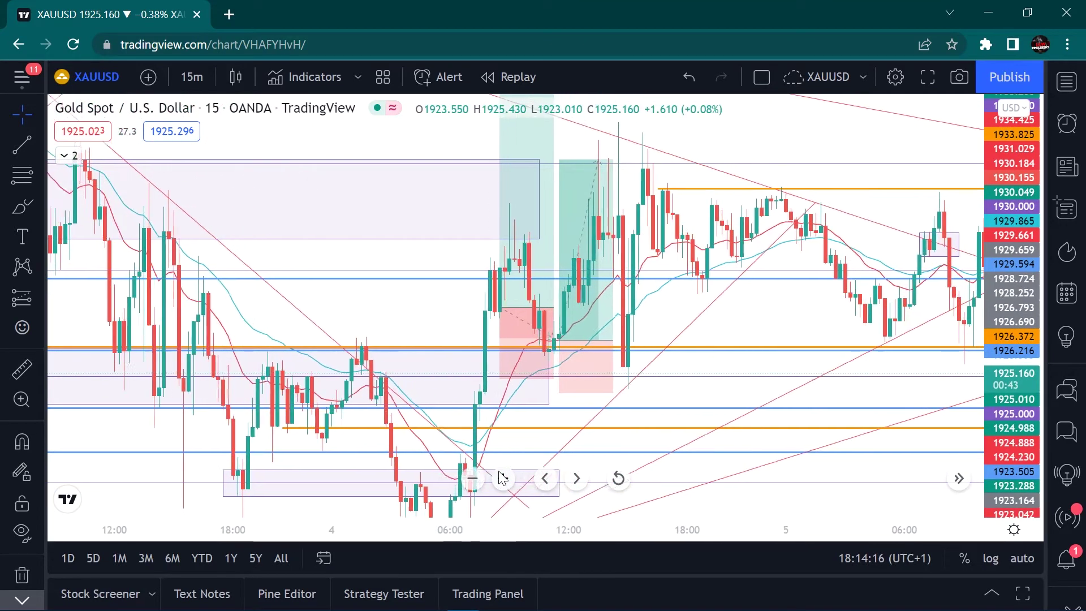
drag(207, 294, 636, 284)
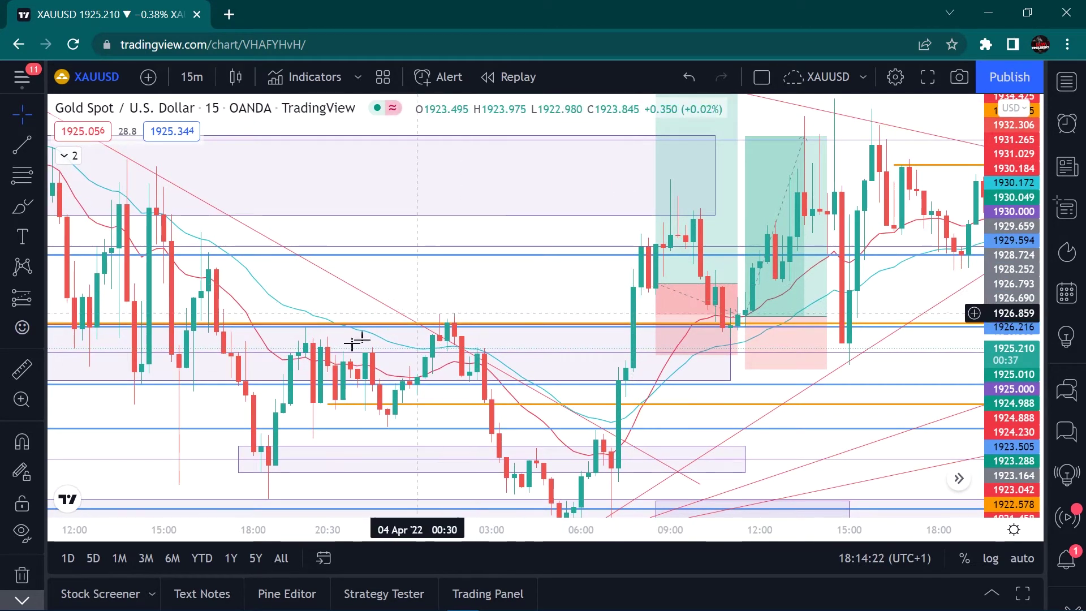
drag(296, 302, 502, 271)
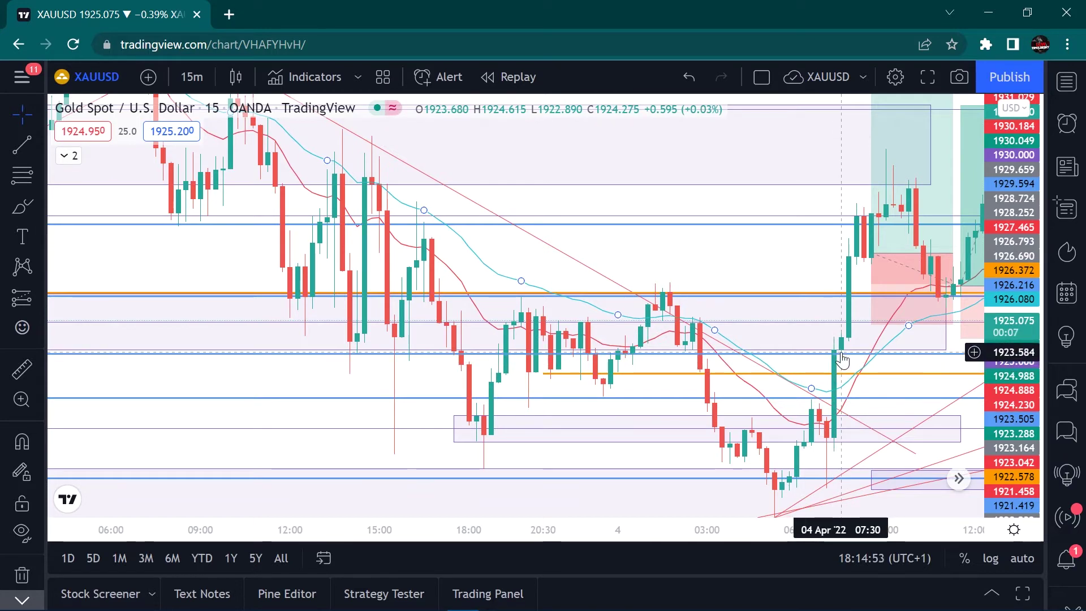
Inspect the two 4 April long positions starting around 08:30 and 11:30, including their entries, targets, stops and risk/reward ratios
click(843, 216)
drag(776, 254, 514, 283)
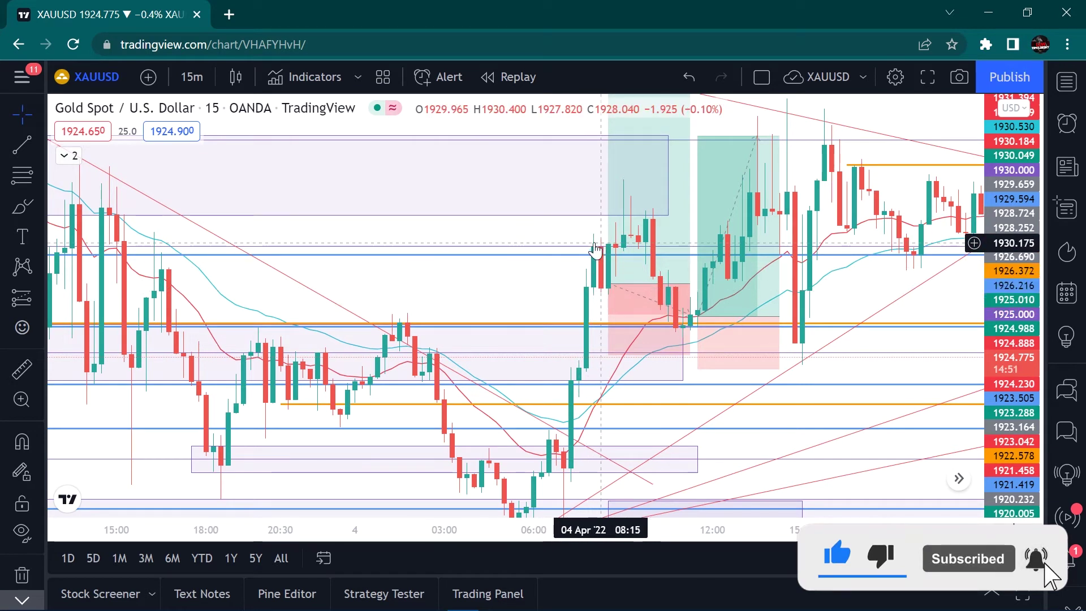
click(611, 280)
click(575, 289)
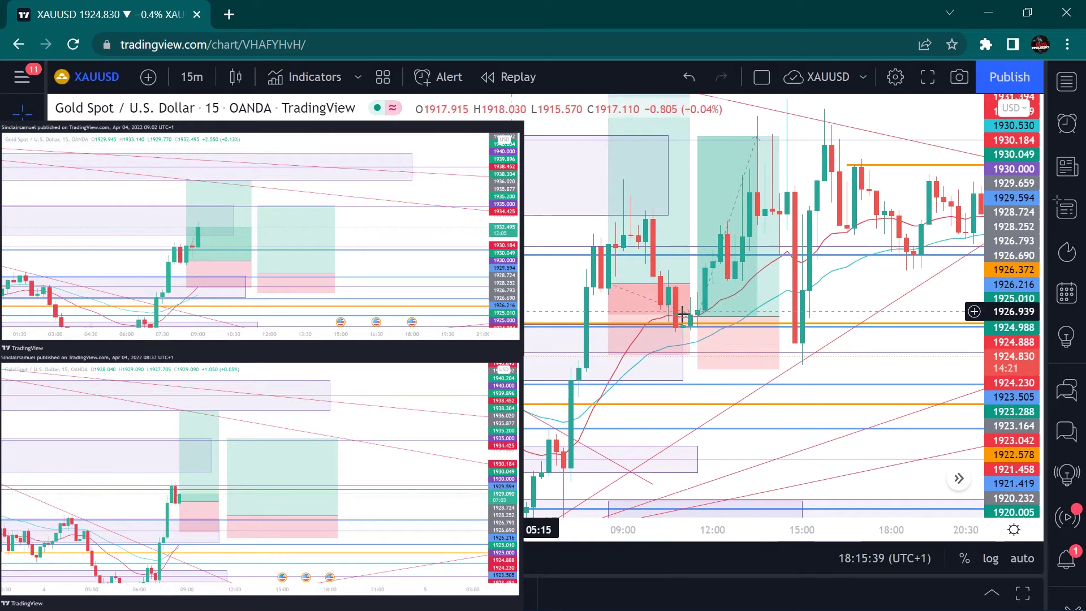
drag(740, 323, 651, 289)
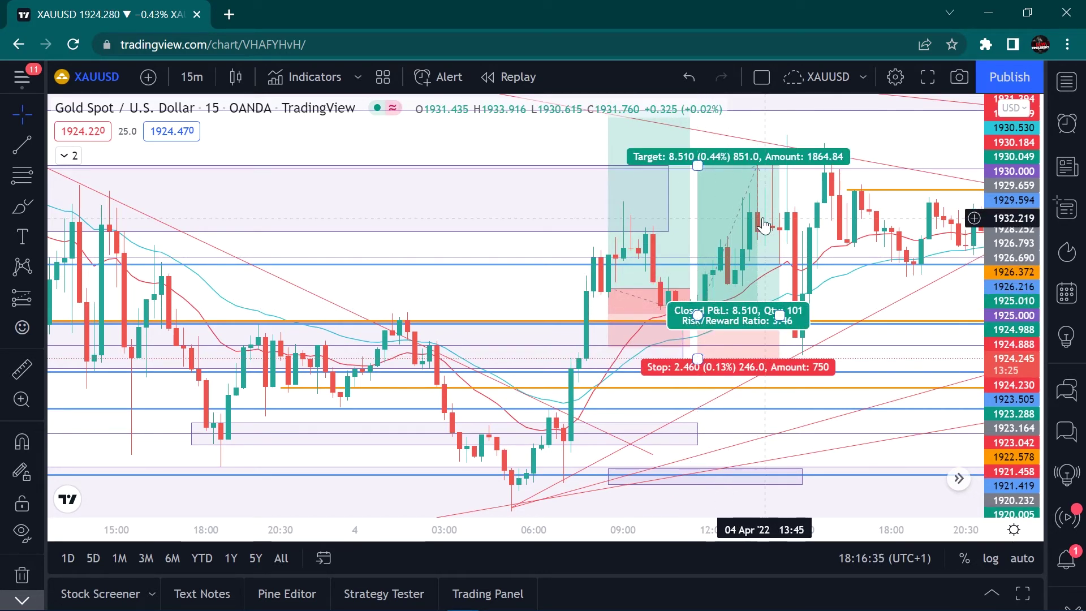
drag(760, 163, 649, 224)
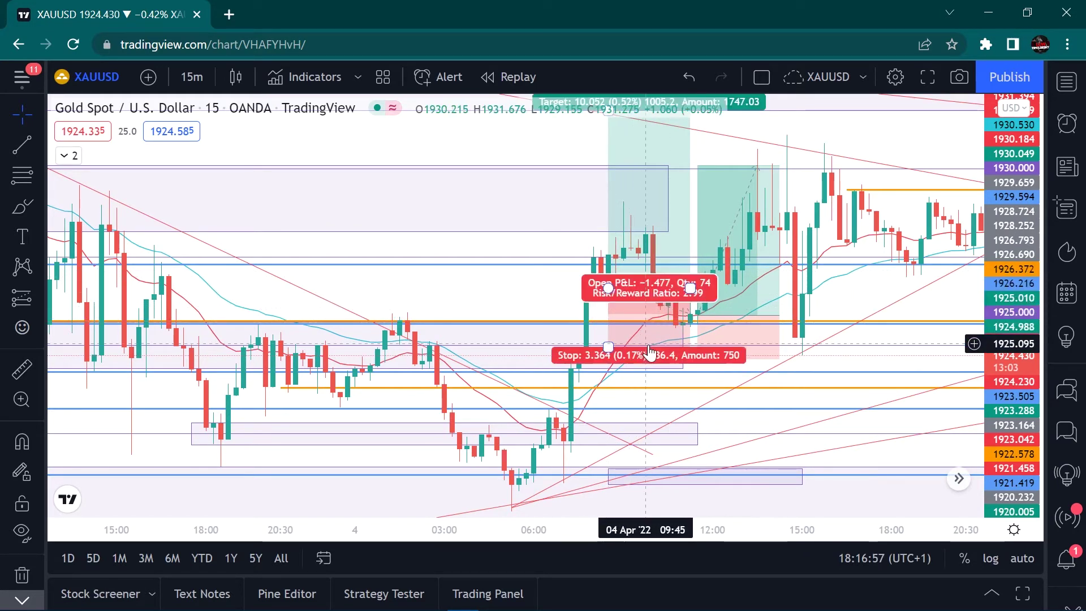
mouse_move(660, 259)
mouse_down()
mouse_move(695, 322)
mouse_move(638, 295)
mouse_up()
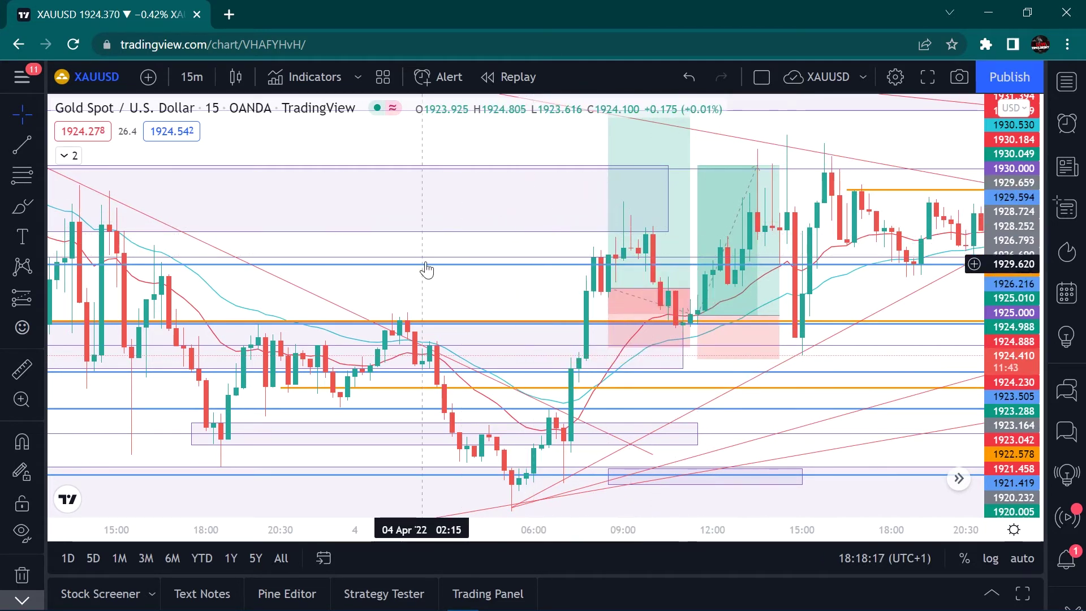
Survey the earlier price action back to 29 March, including the marked long and short positions, zones and trendlines
drag(423, 249, 824, 271)
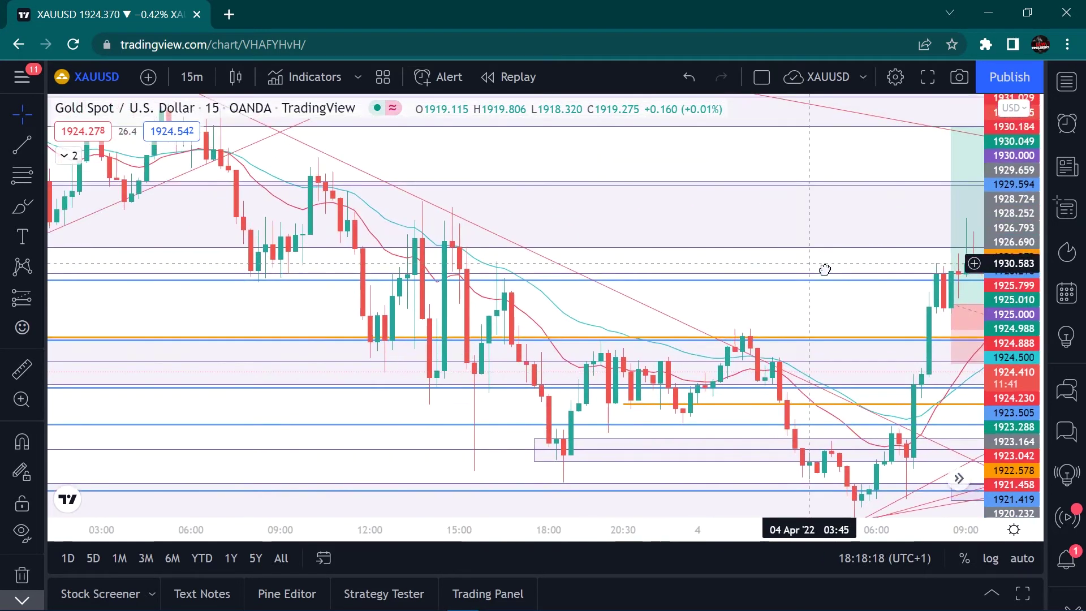
drag(266, 323, 756, 427)
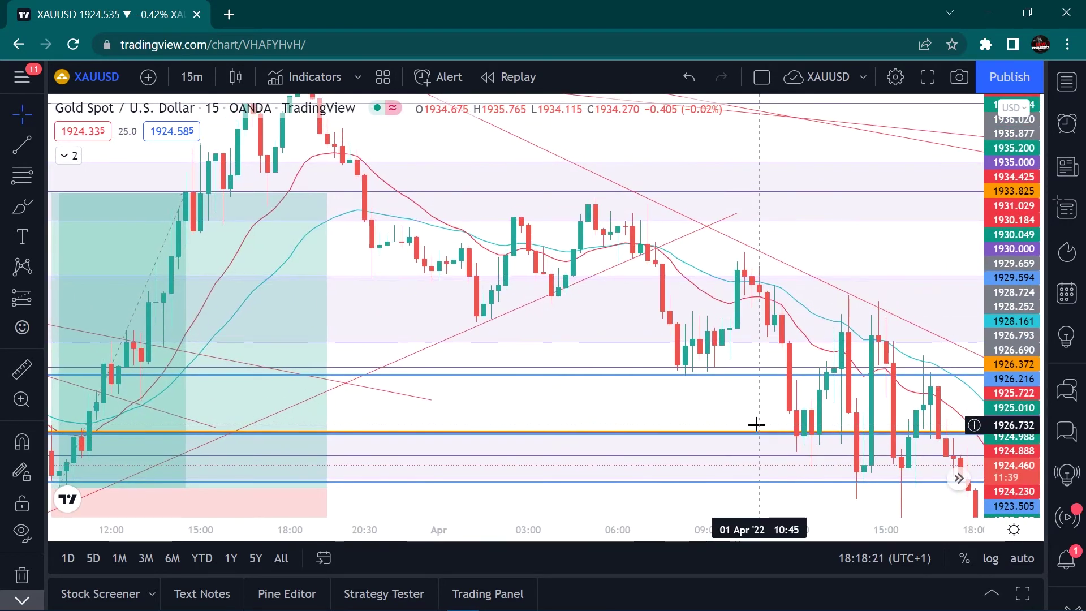
click(472, 478)
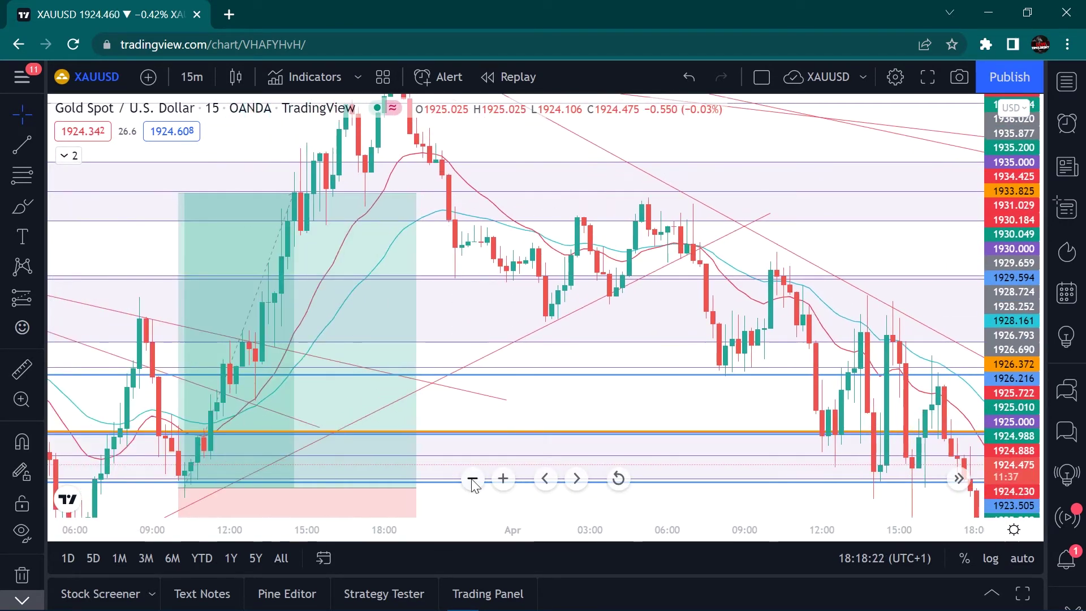
click(473, 478)
click(472, 478)
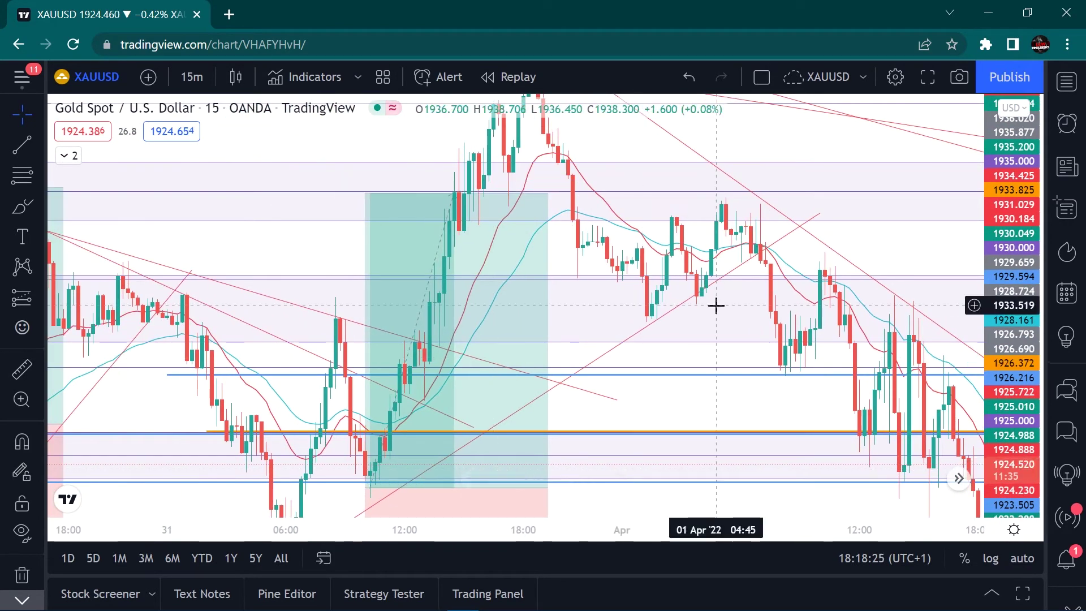
drag(1010, 209, 1018, 284)
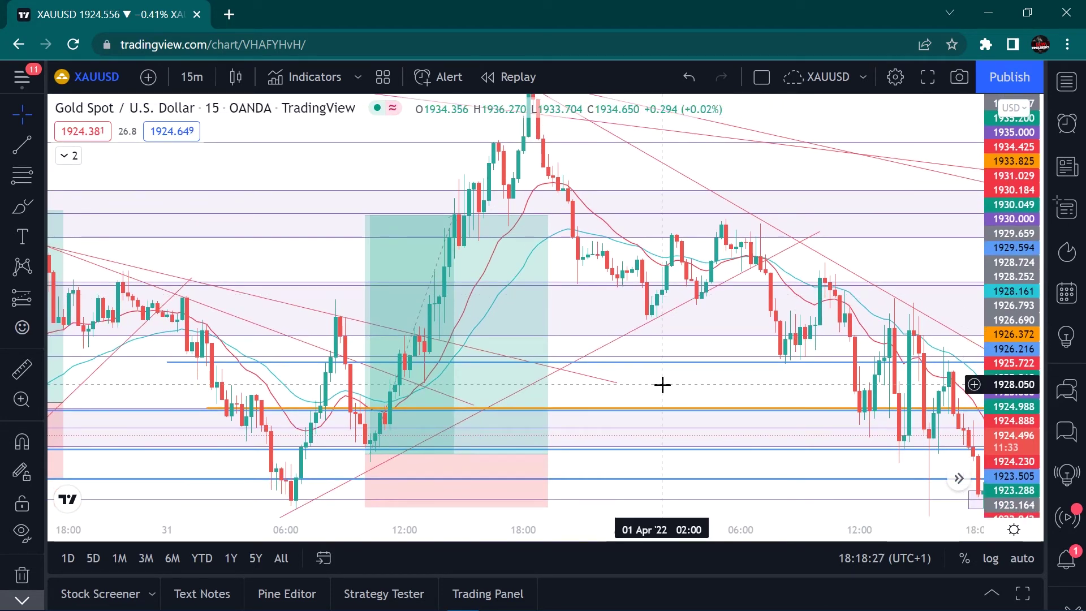
drag(662, 384, 923, 392)
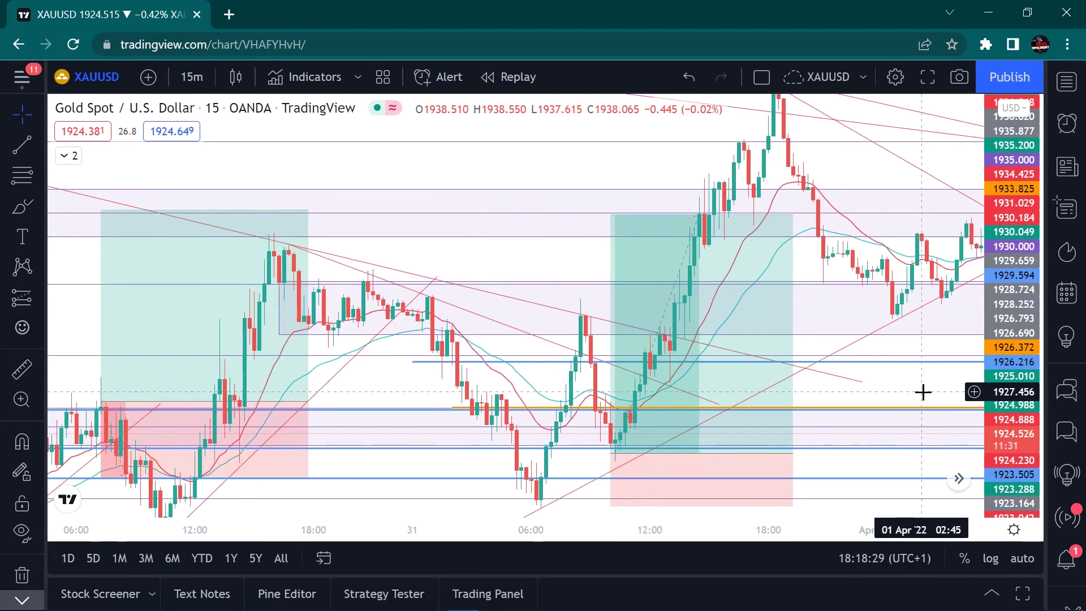
click(479, 482)
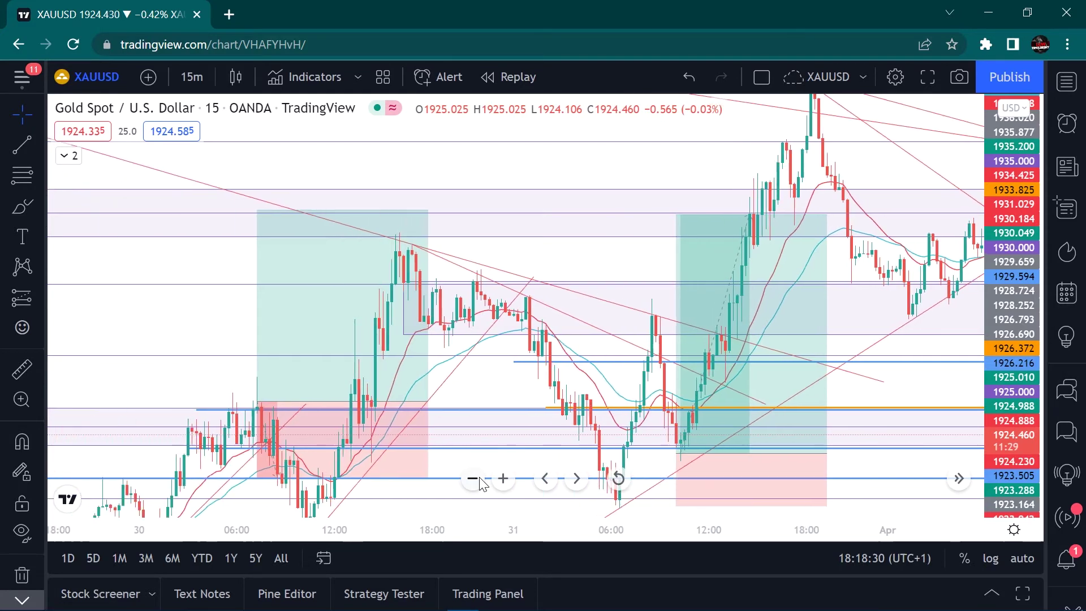
click(480, 483)
drag(1020, 339, 1021, 402)
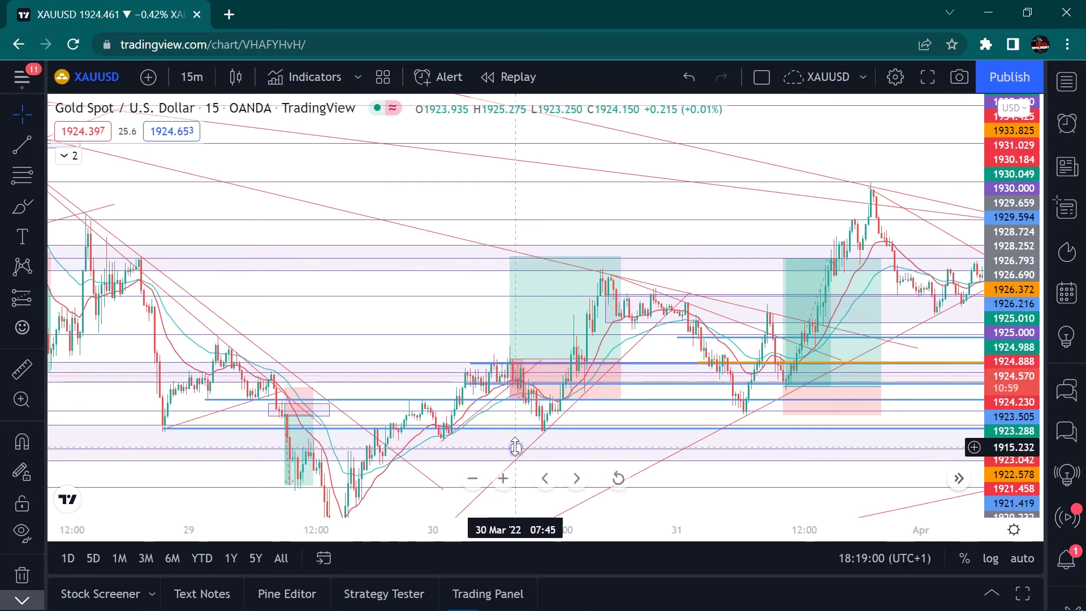
Examine the 30 March long position at 07:15, including its entry, target, stop, risk/reward ratio and the surrounding trendlines
click(503, 478)
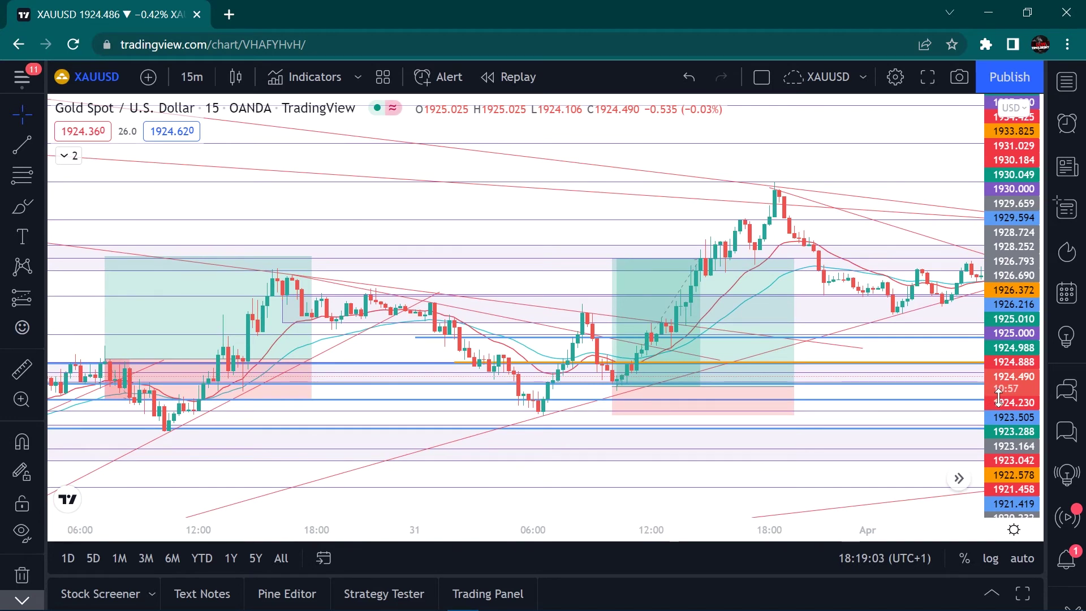
scroll(394, 369, left, 5)
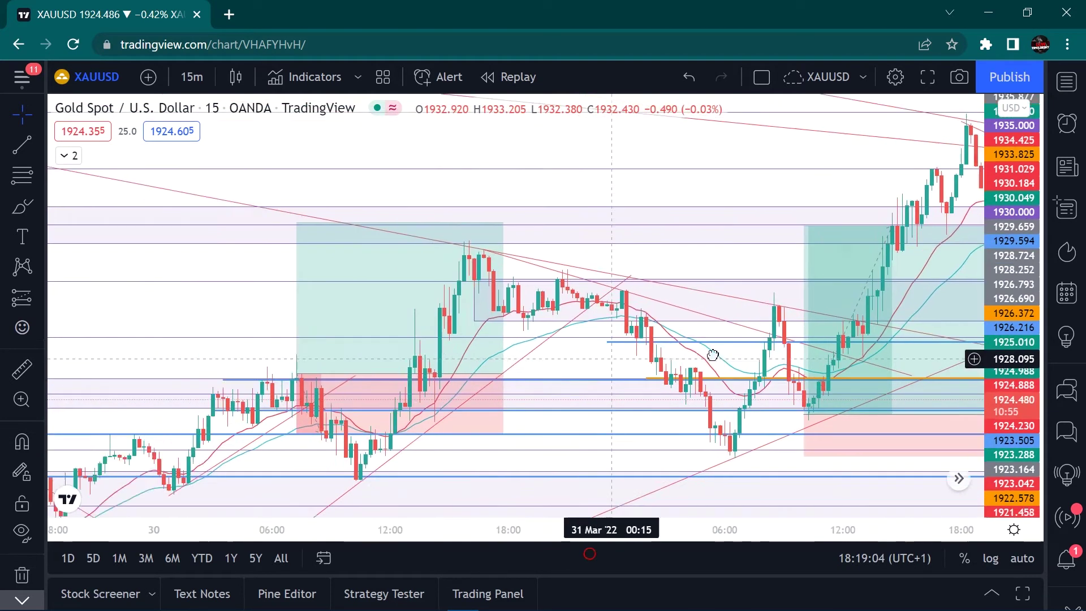
mouse_move(400, 367)
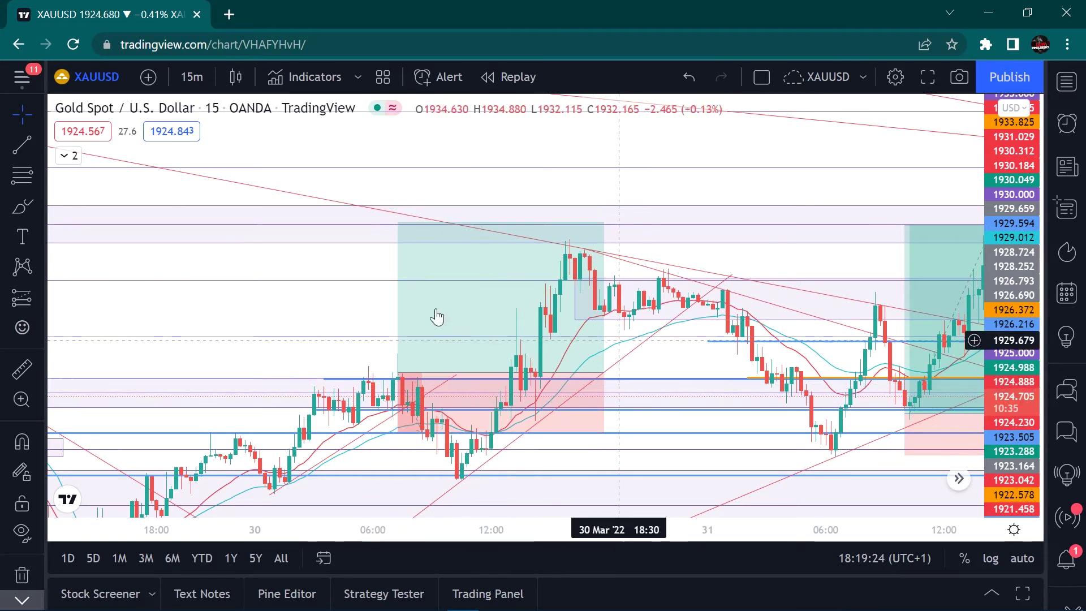
click(355, 211)
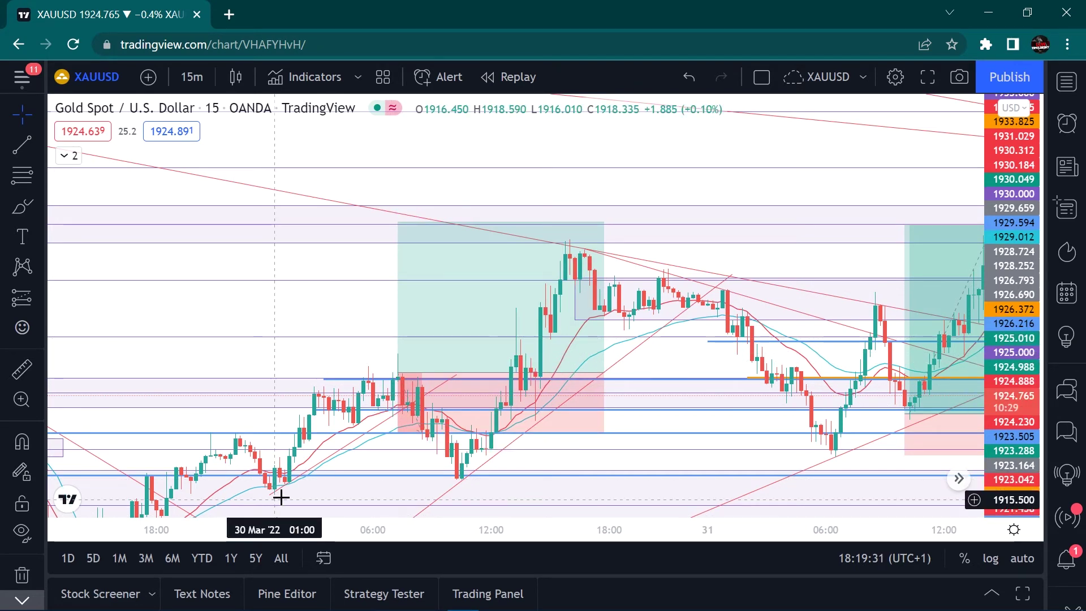
click(378, 425)
click(399, 357)
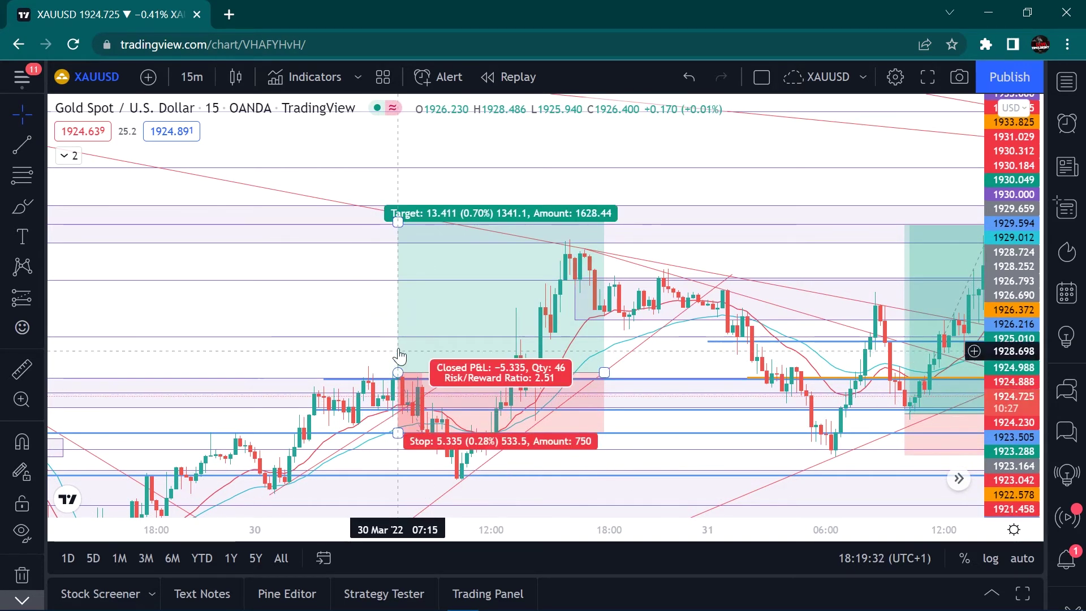
click(485, 203)
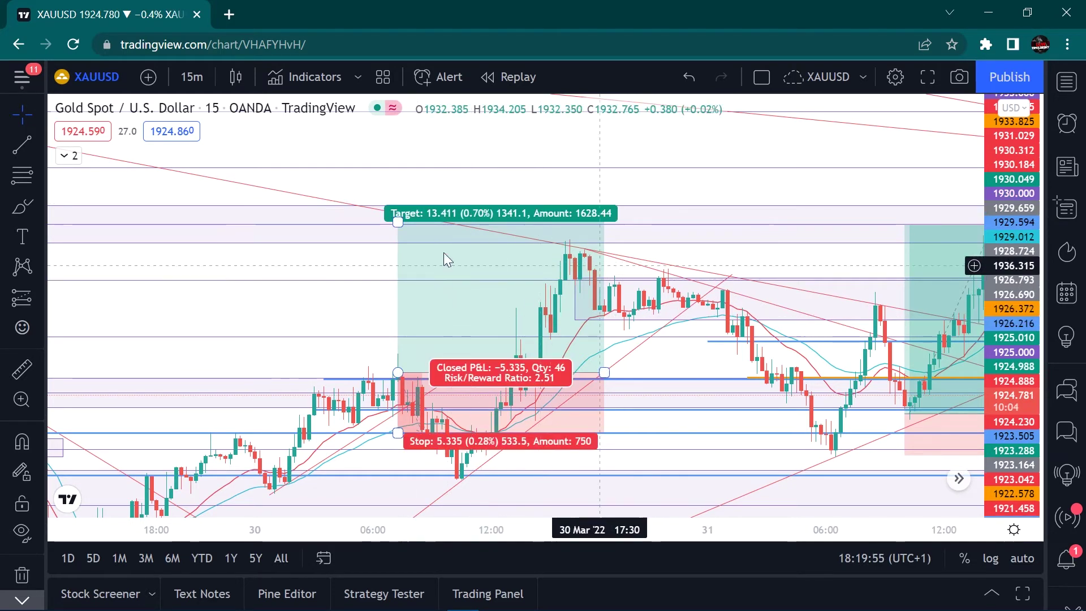
drag(351, 323, 135, 282)
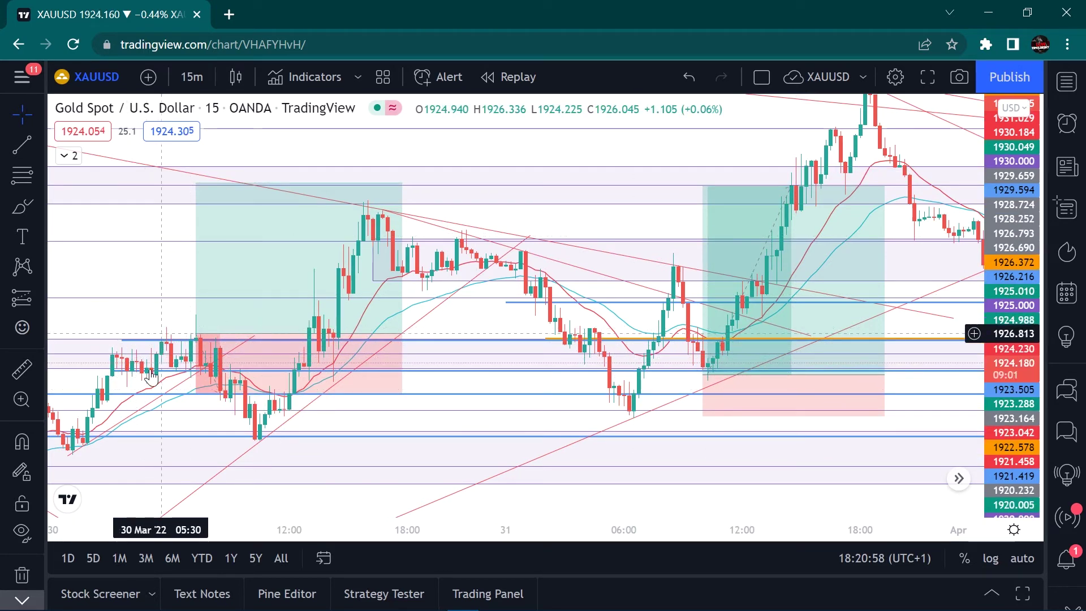
click(225, 390)
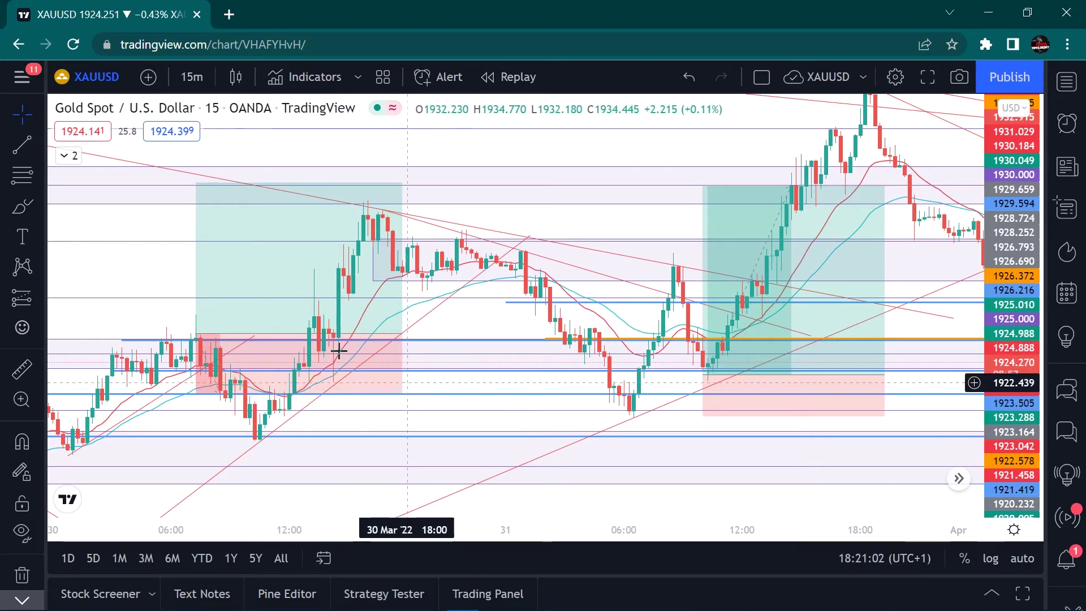
click(434, 264)
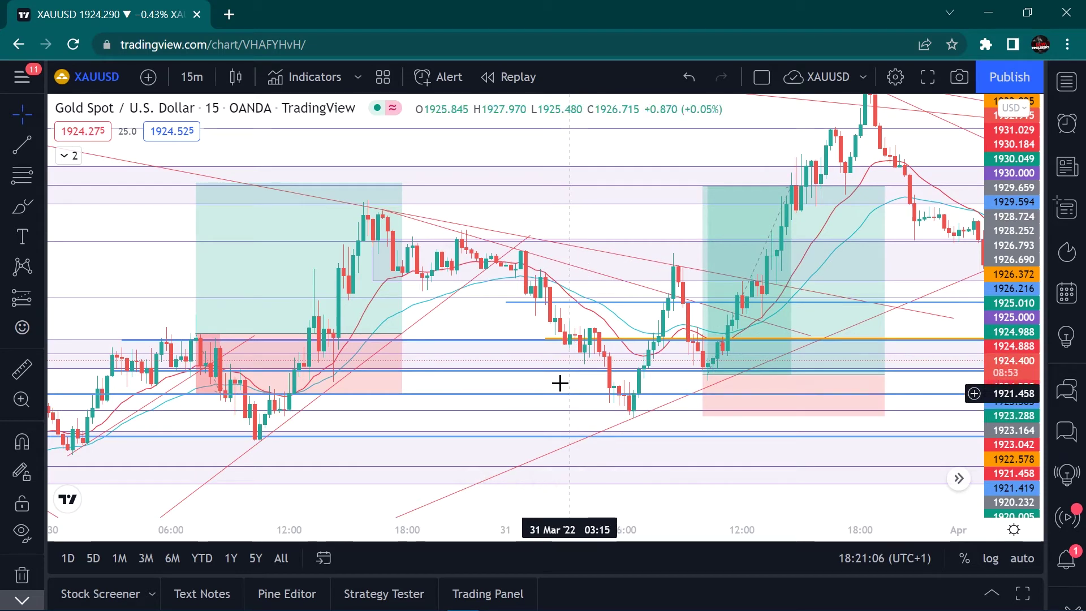
Compare the 29 March short position with the 31 March price swing and the long position around 10:00
drag(560, 382, 981, 309)
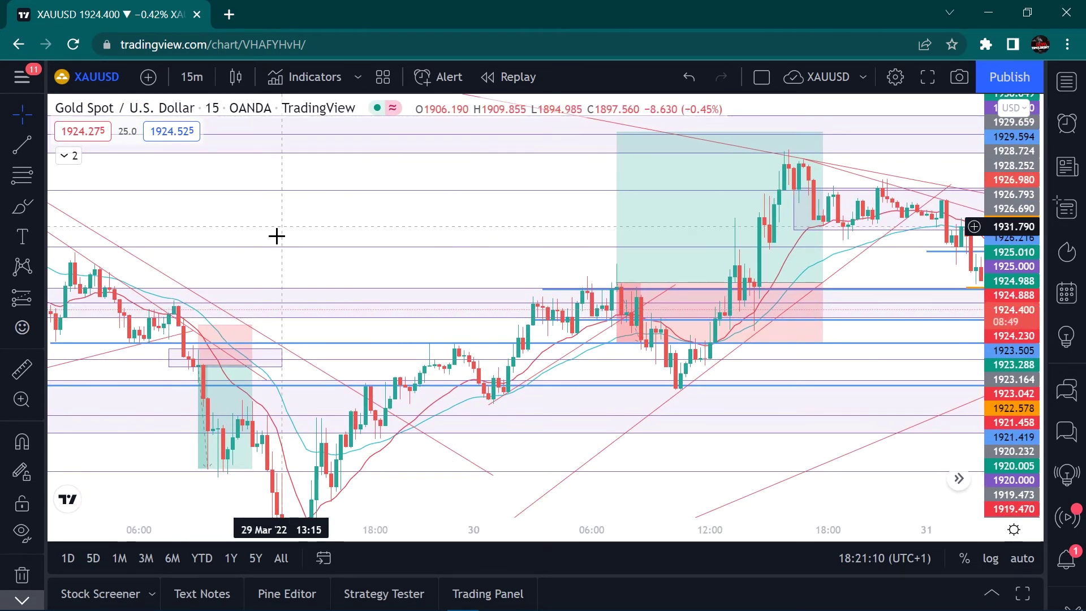
drag(267, 279, 545, 306)
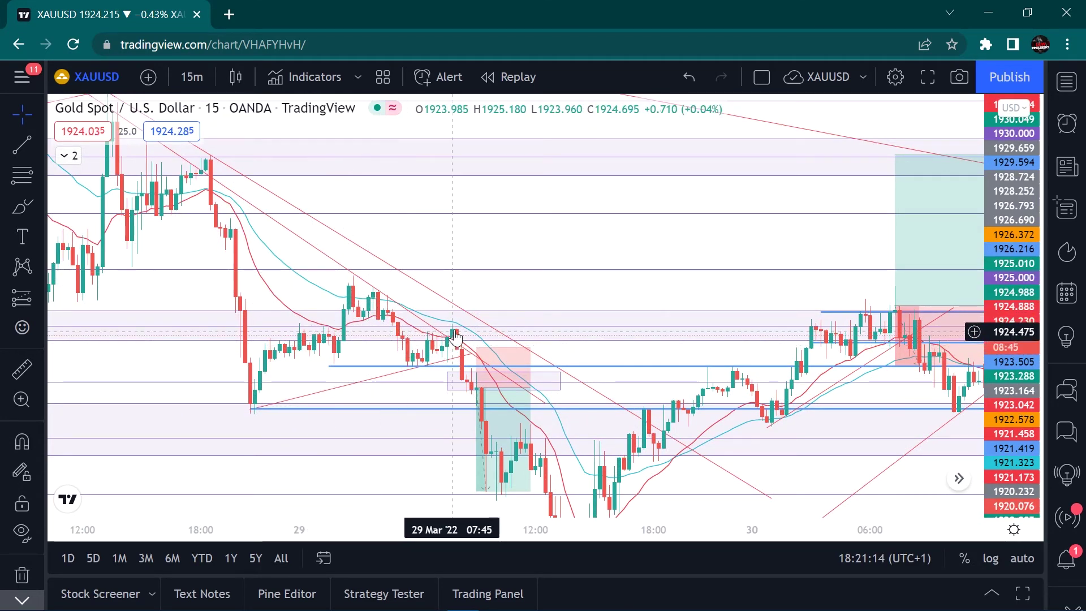
drag(850, 294, 194, 276)
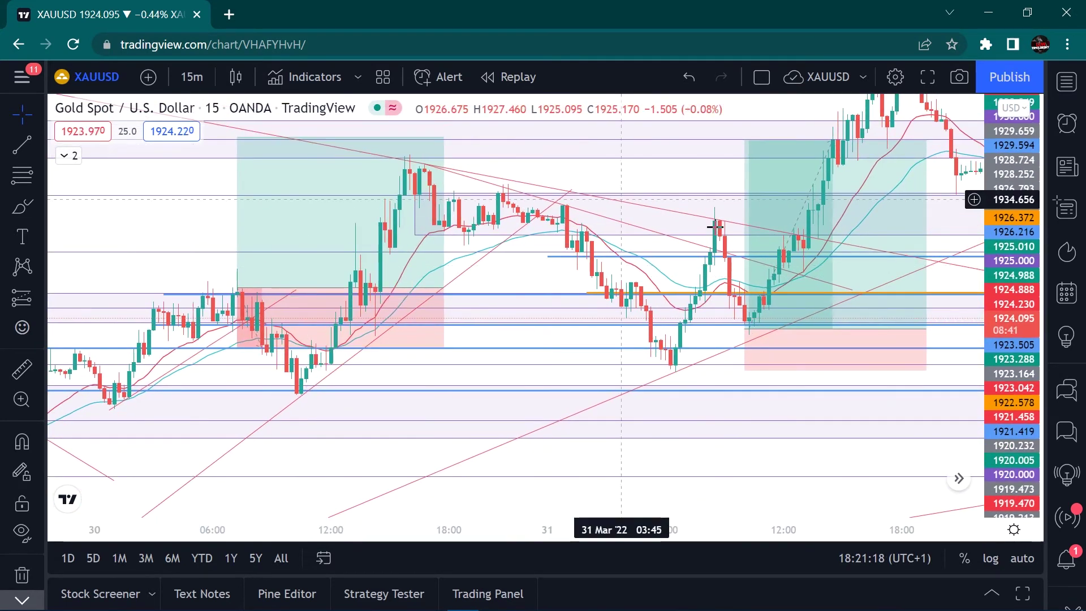
click(753, 335)
click(736, 337)
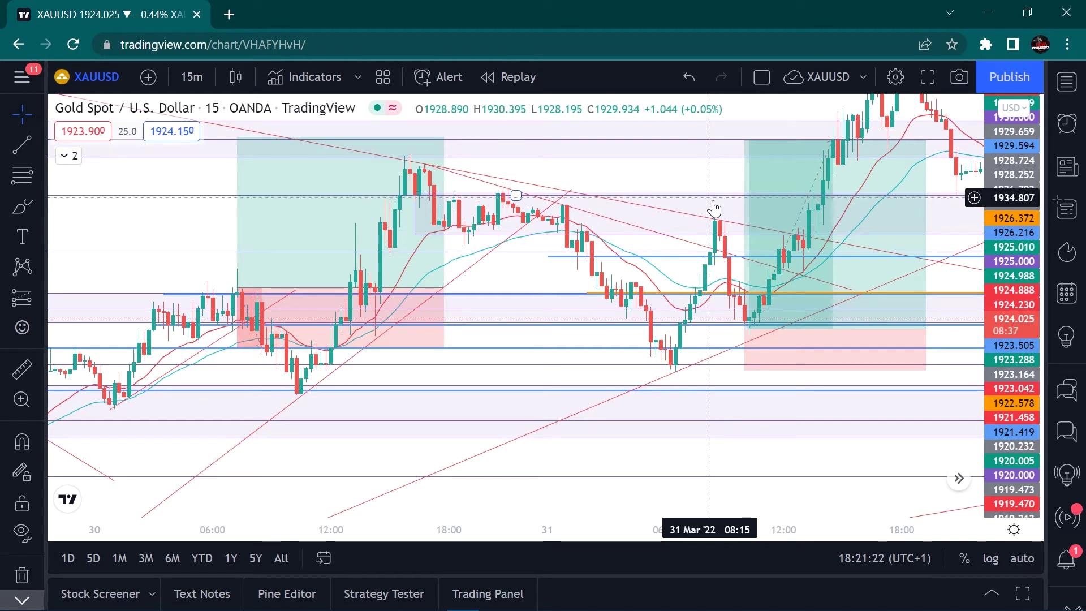
drag(708, 335, 572, 365)
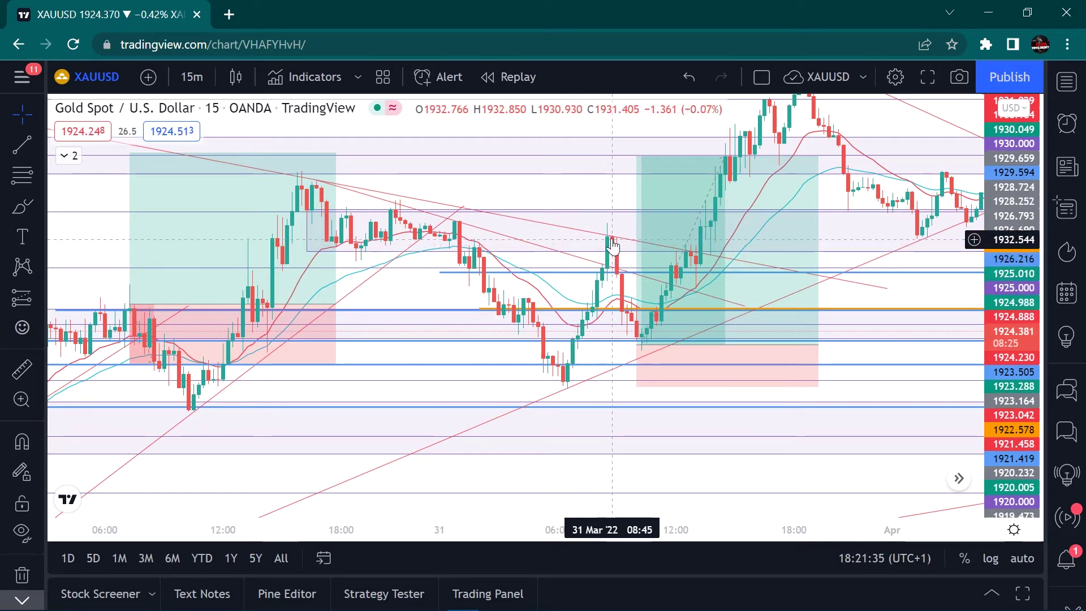
mouse_move(658, 345)
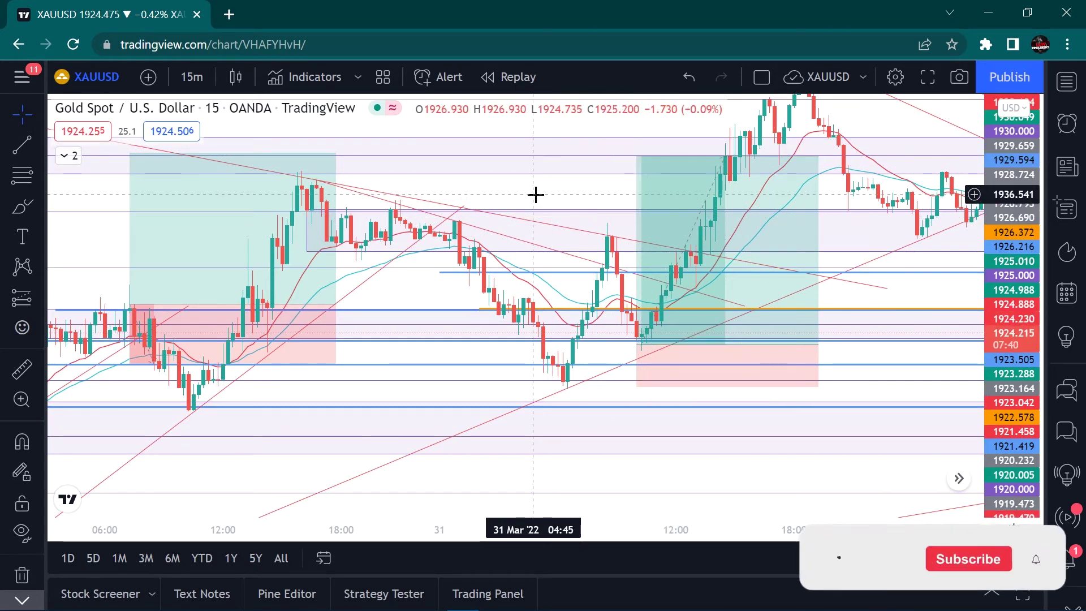
drag(613, 210, 950, 192)
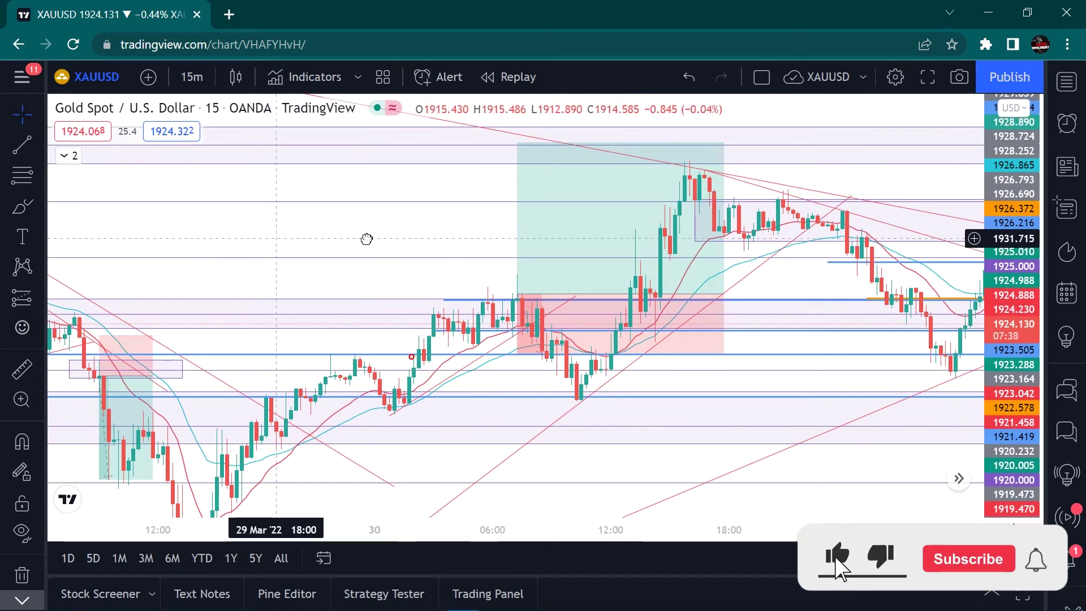
Go back to 24 March and examine the long positions around 07:45 and 12:00 with their zones and trendlines
drag(322, 236, 815, 242)
drag(673, 288, 918, 454)
drag(585, 273, 862, 289)
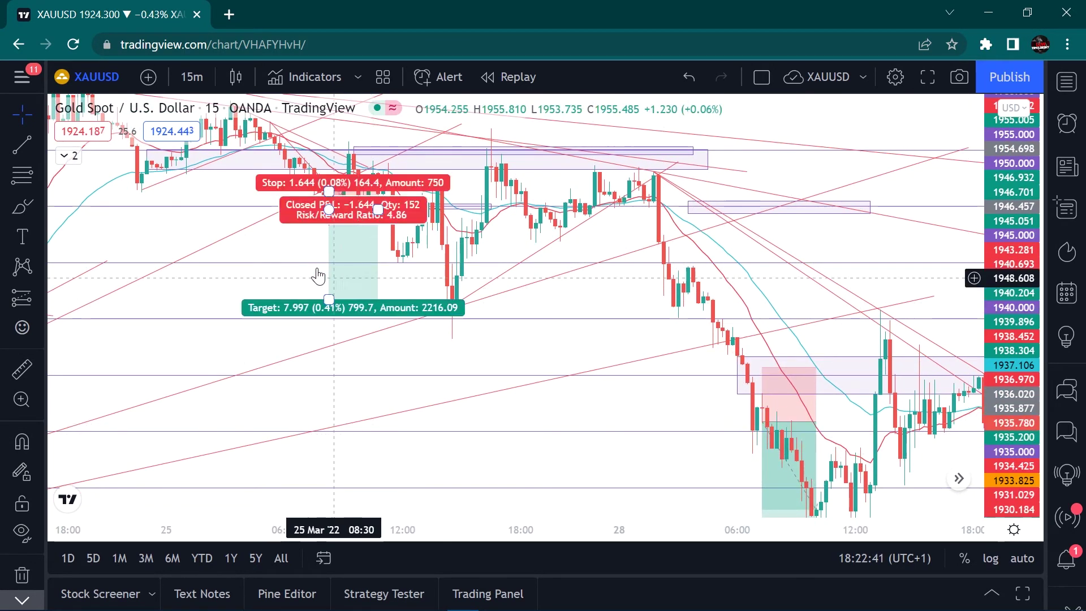
drag(407, 365, 456, 387)
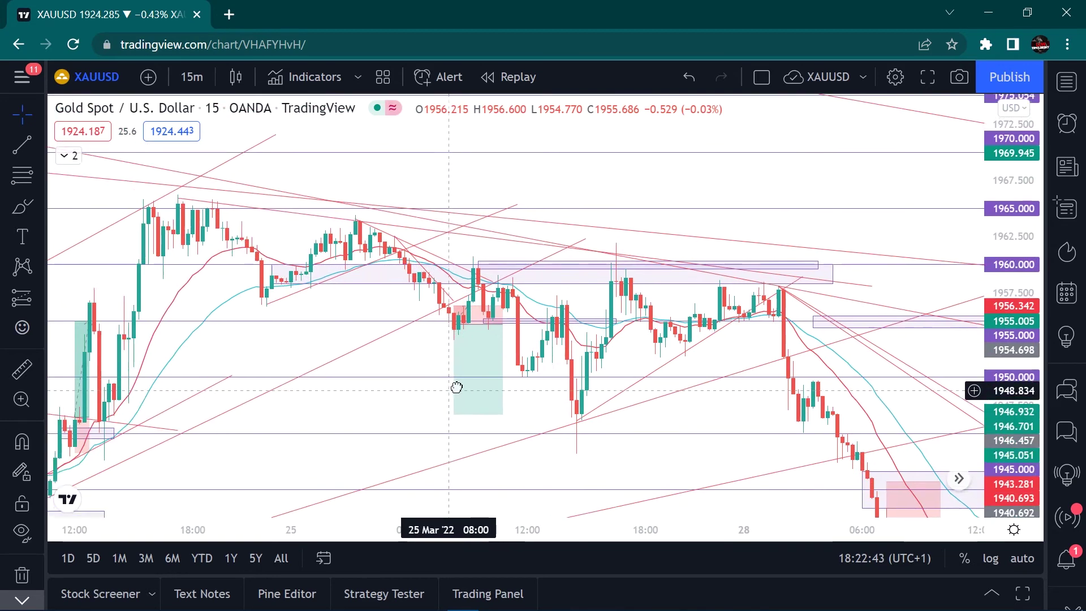
drag(666, 304, 708, 296)
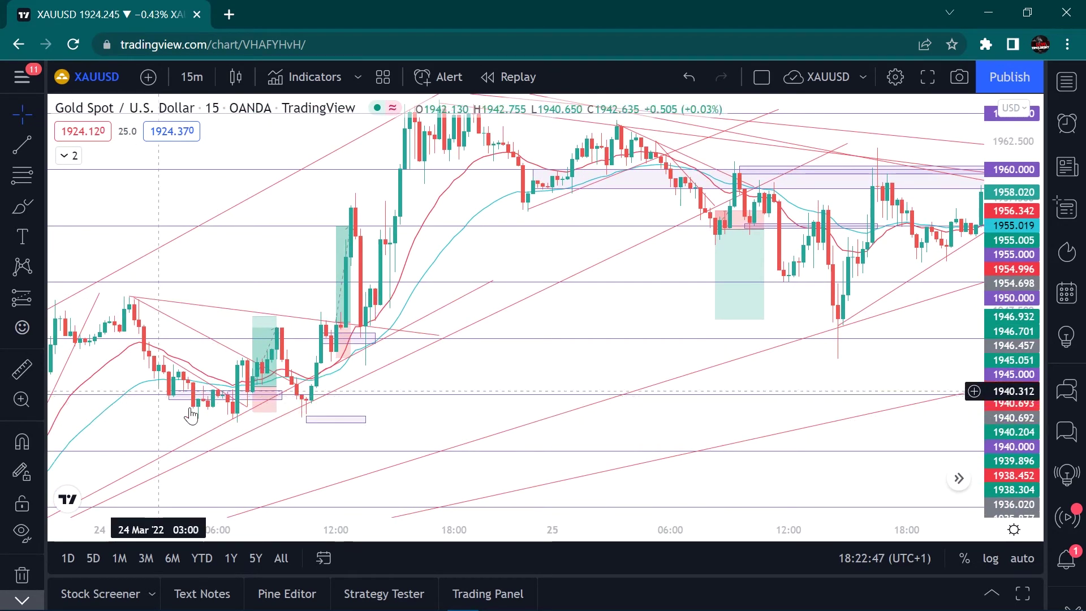
drag(185, 415, 350, 390)
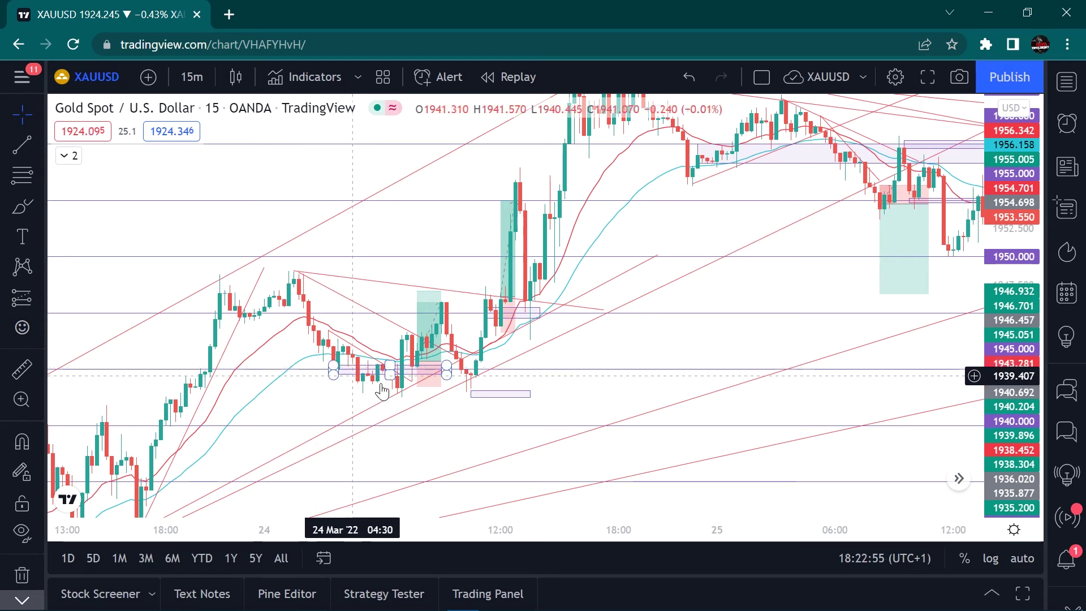
click(429, 361)
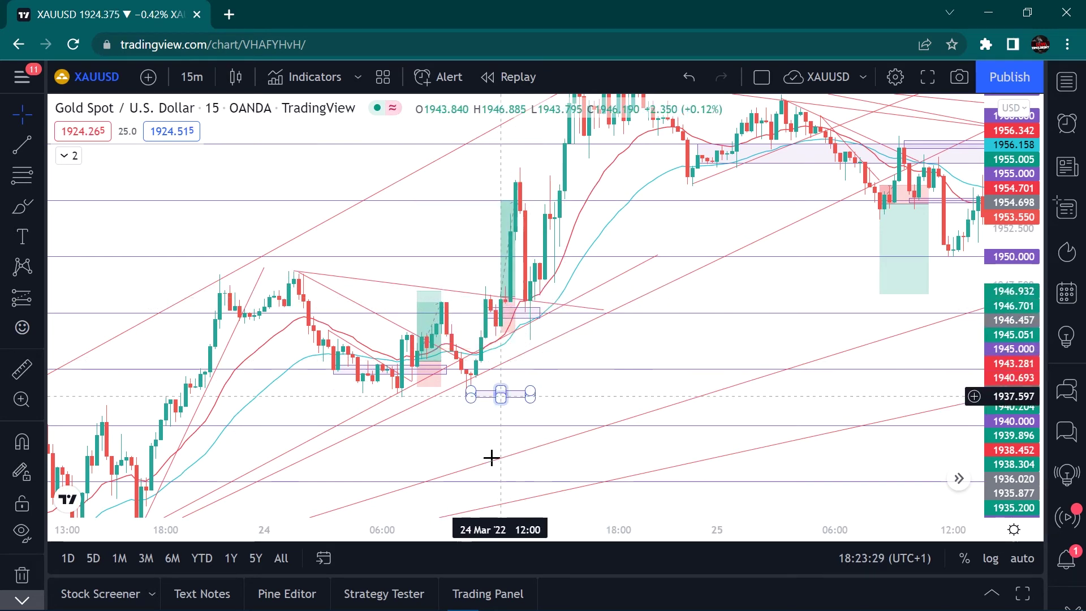
click(501, 478)
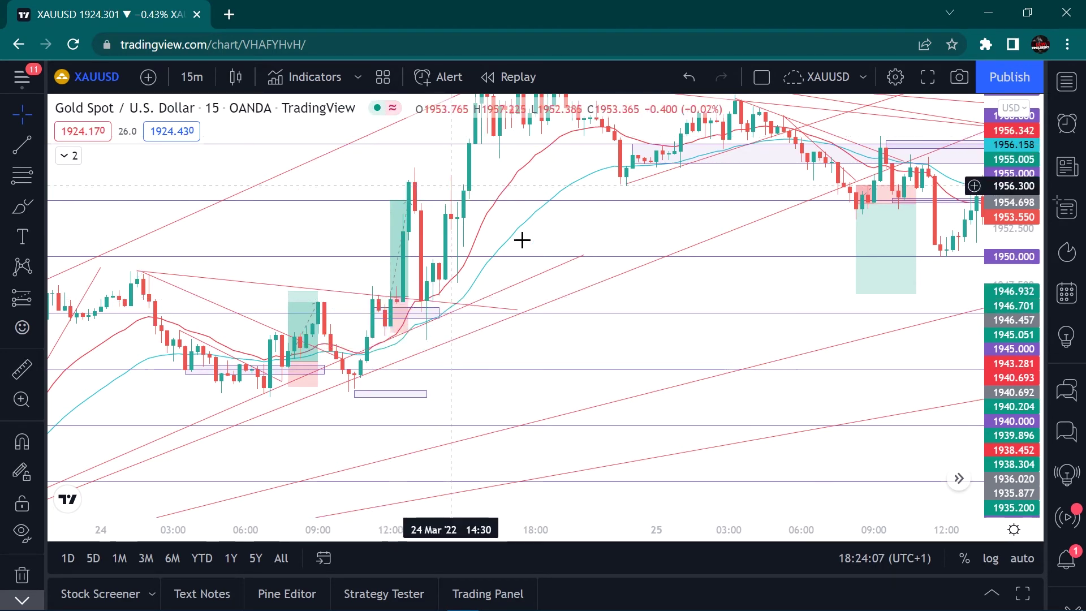
Examine the 25 March short position at 08:15 and trace the price action from there to the 28 March short position
drag(805, 232, 631, 257)
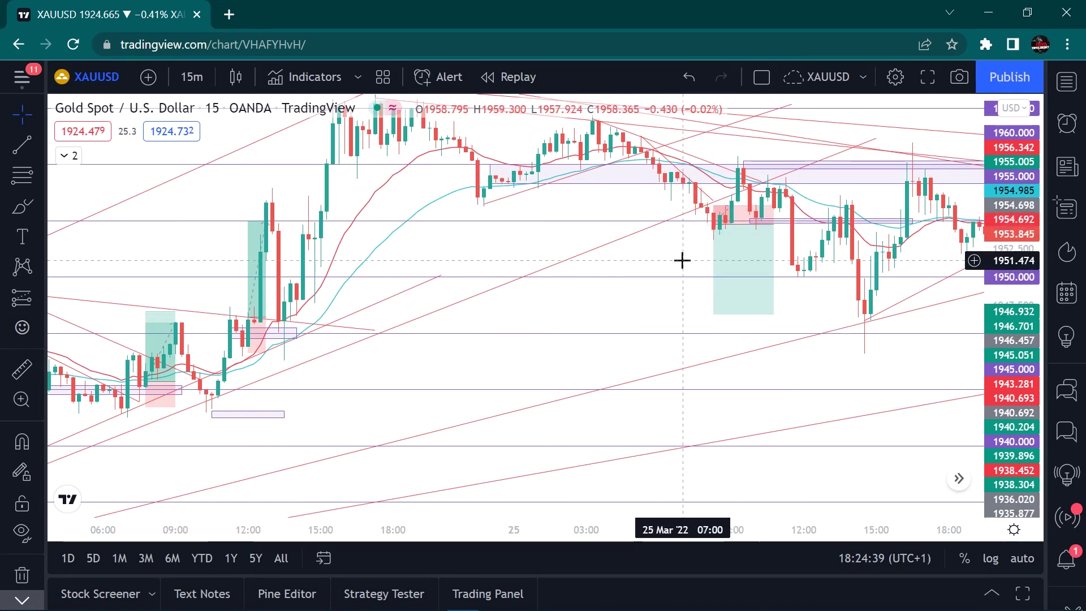
drag(682, 259, 468, 323)
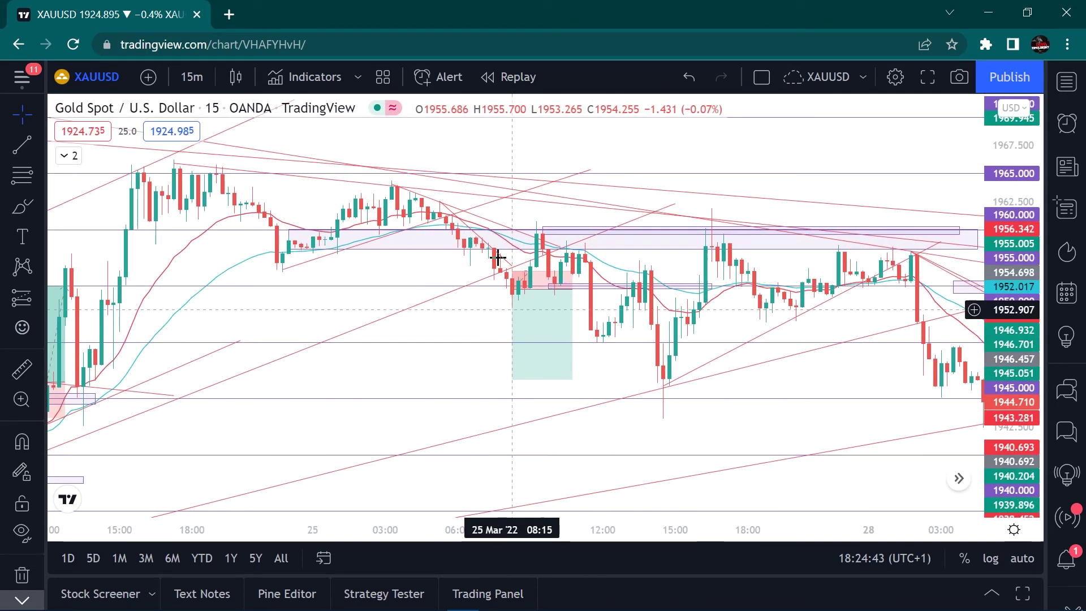
drag(674, 264, 576, 210)
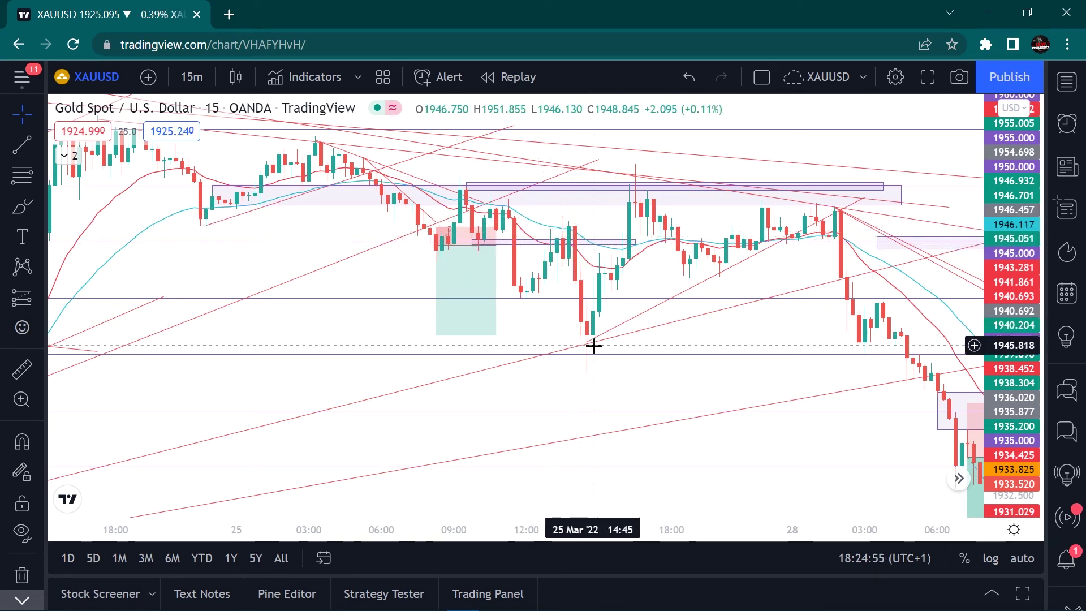
drag(786, 332, 476, 288)
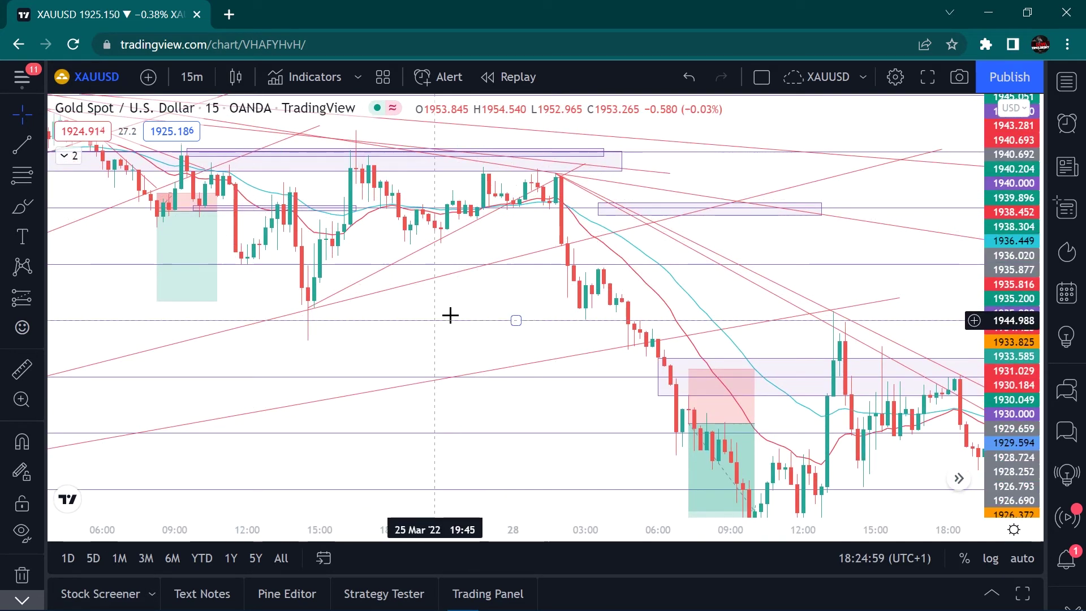
drag(485, 282, 317, 179)
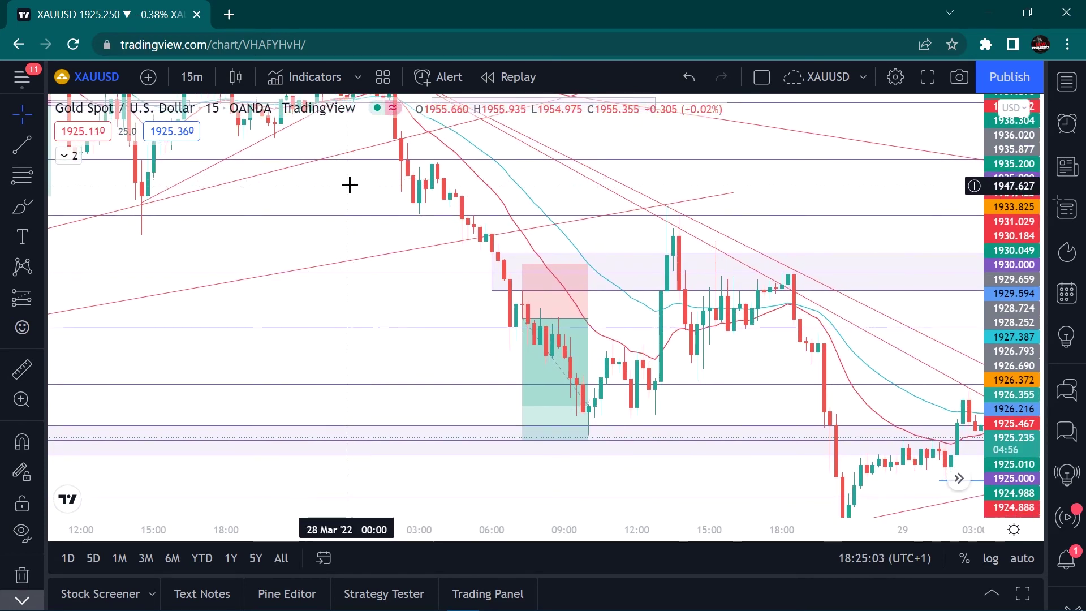
drag(351, 179, 387, 263)
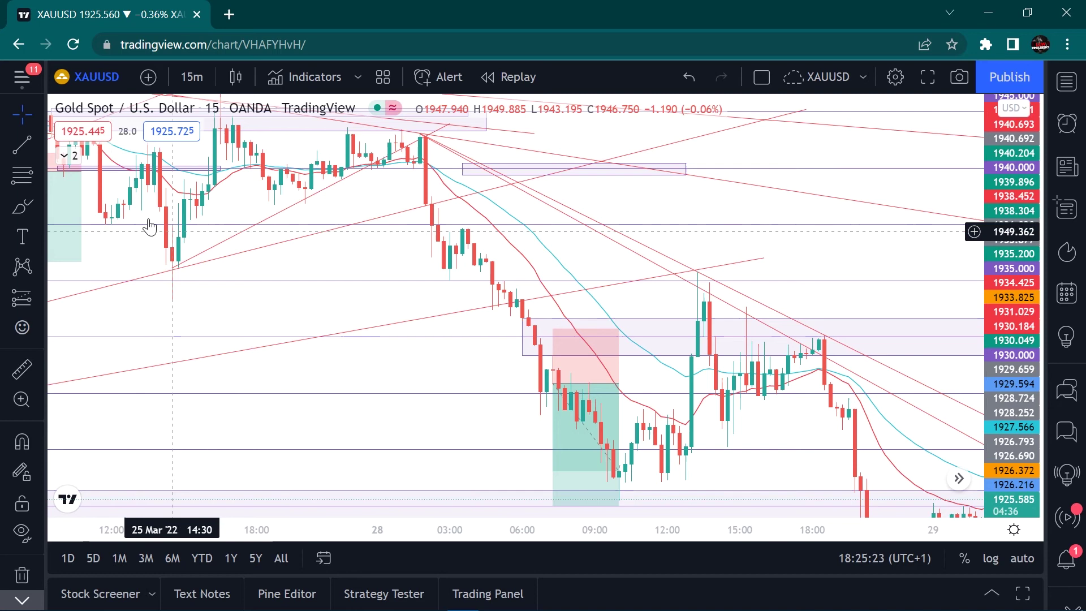
drag(112, 240, 240, 210)
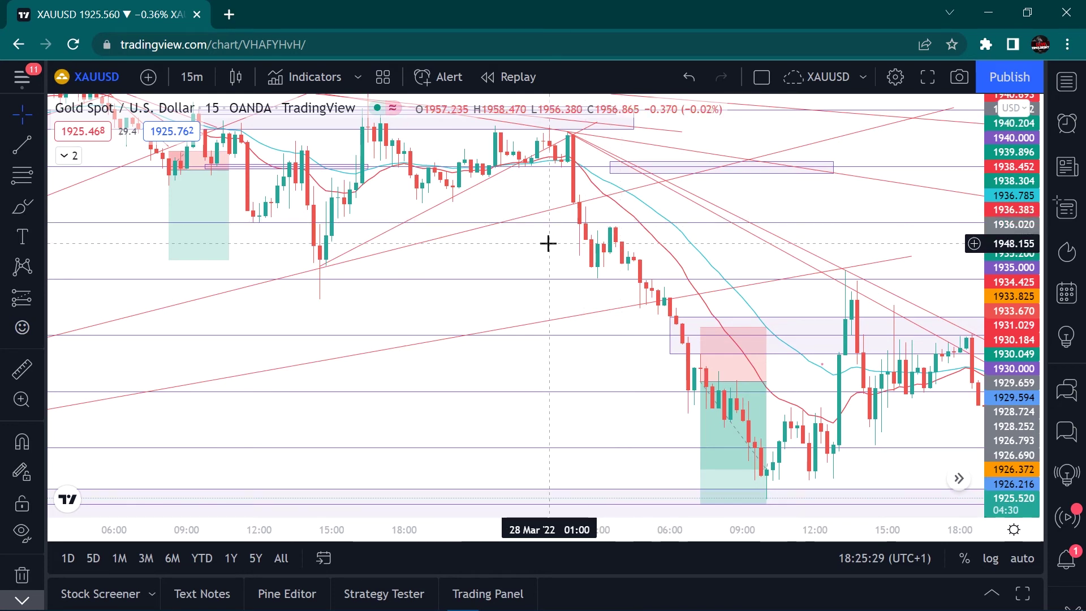
drag(493, 238, 346, 211)
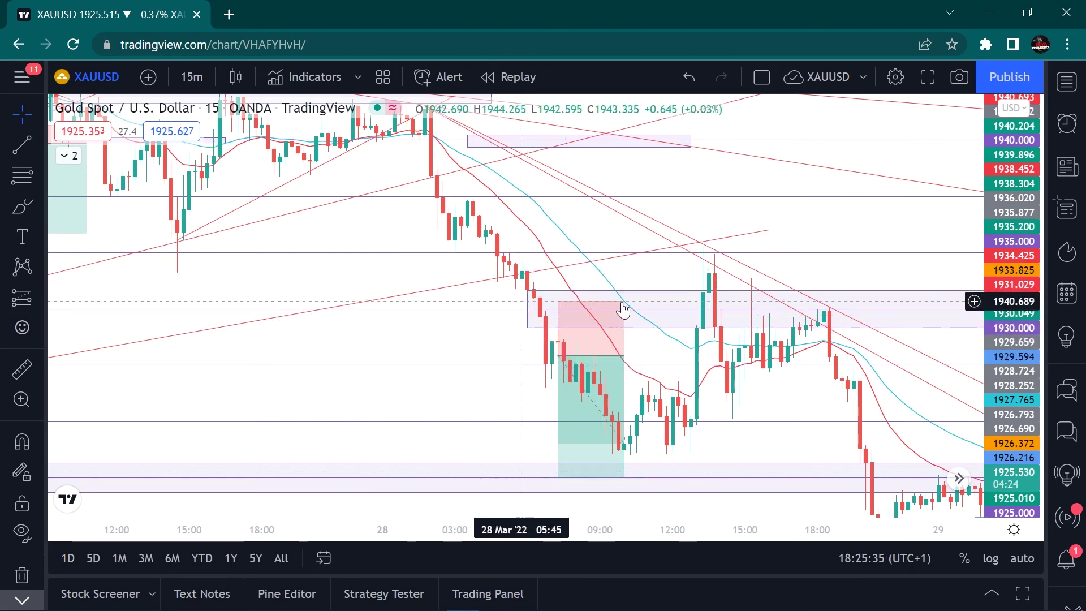
drag(419, 340, 693, 330)
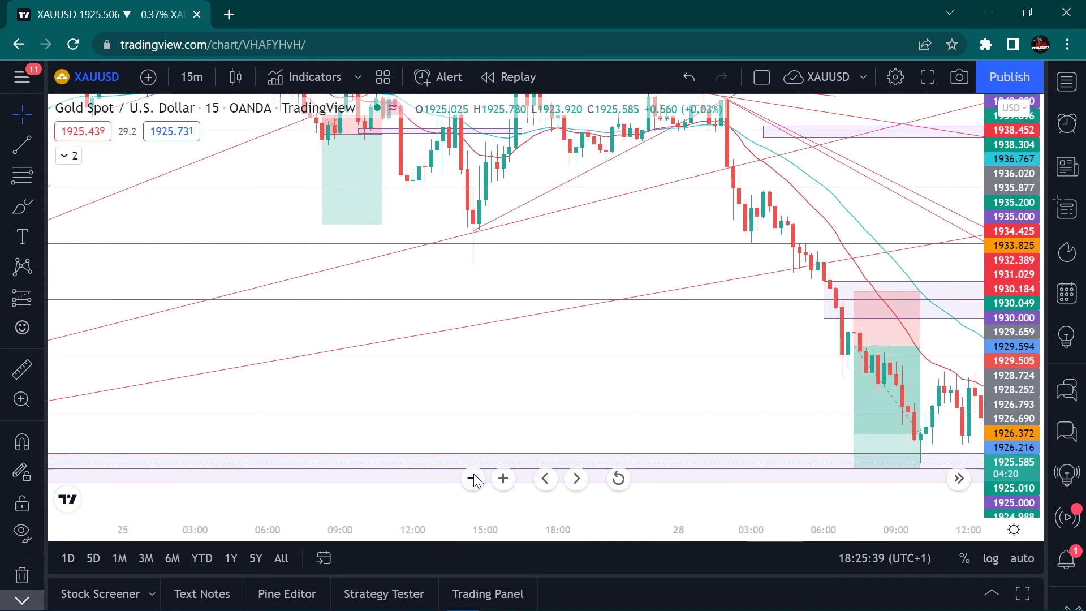
Extend the start of the 28 March zone back to 23 March 23:00 to compare earlier price action, and undo the extension
scroll(419, 396, down, 5)
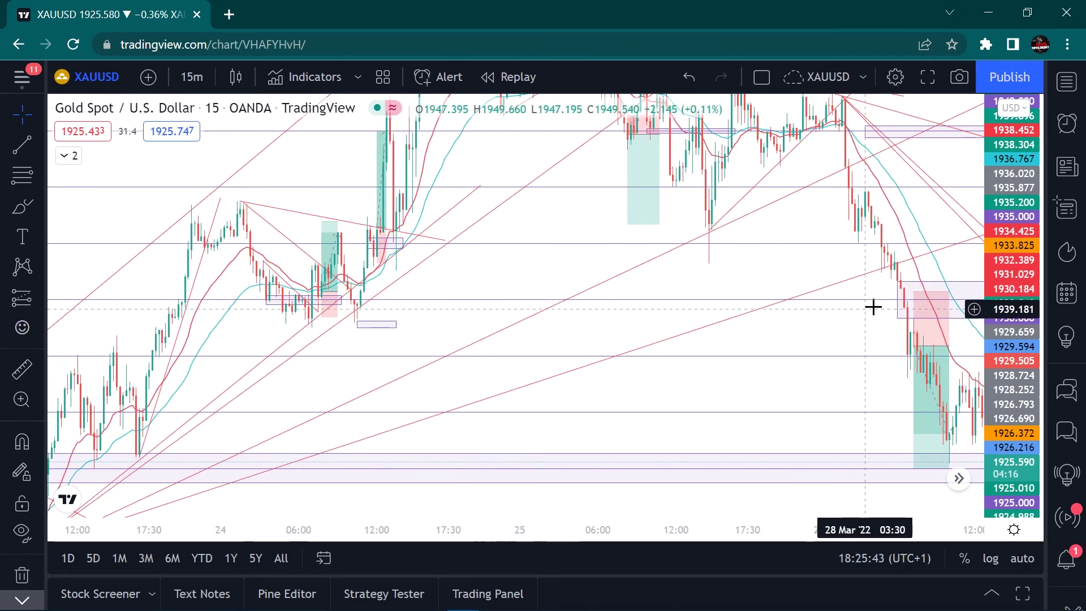
click(896, 300)
mouse_move(882, 299)
mouse_down()
mouse_move(432, 315)
mouse_move(208, 300)
mouse_up()
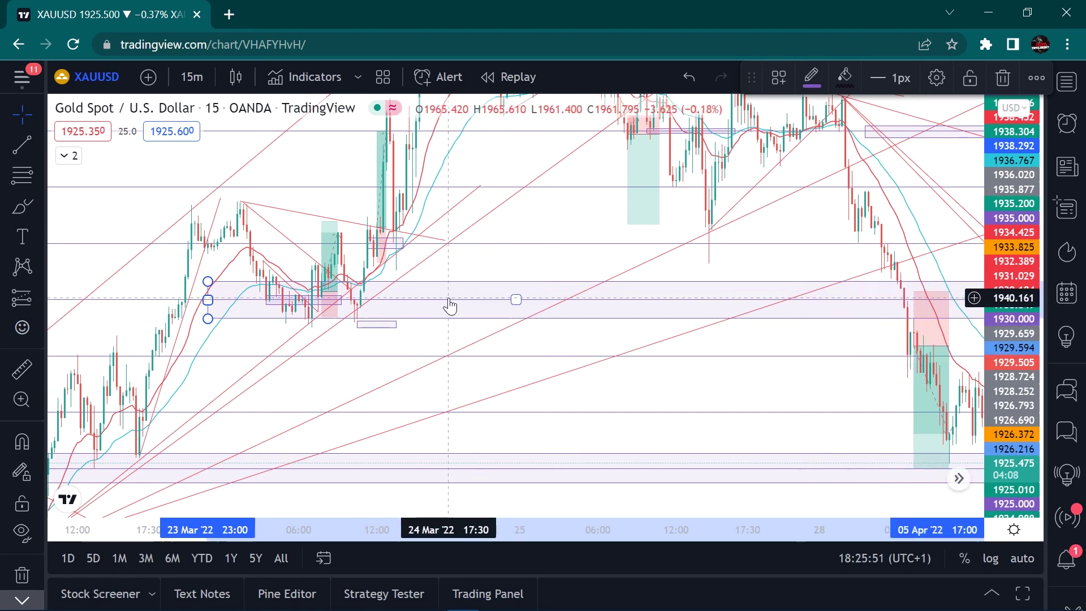
key(ctrl+z)
key(ctrl+z)
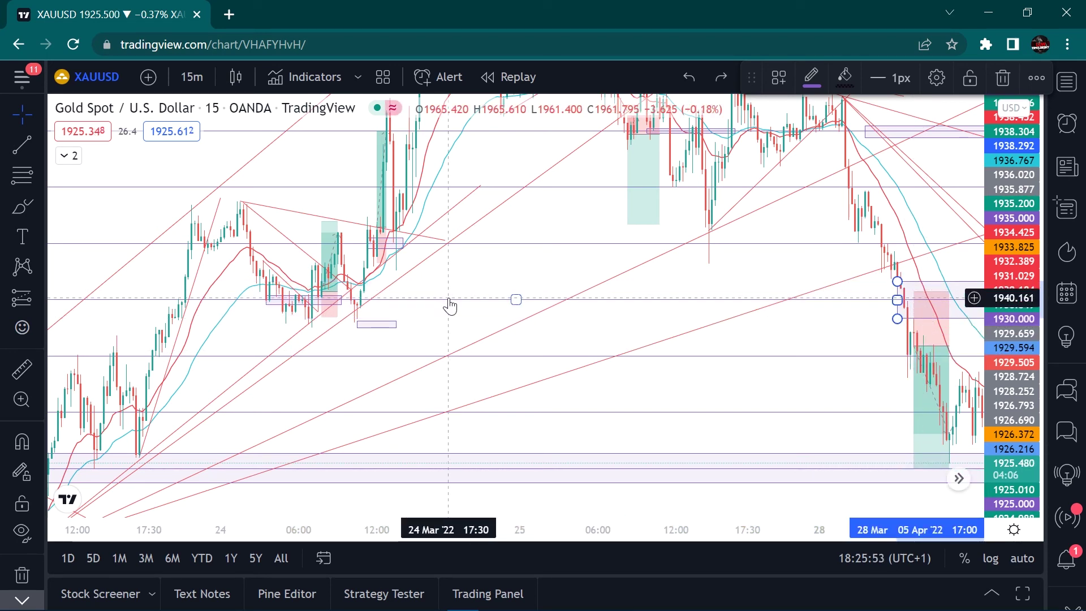
Examine the 28 March short position at 07:15 with its zone and trendlines, and follow price to the 29 March short position
drag(720, 265, 475, 395)
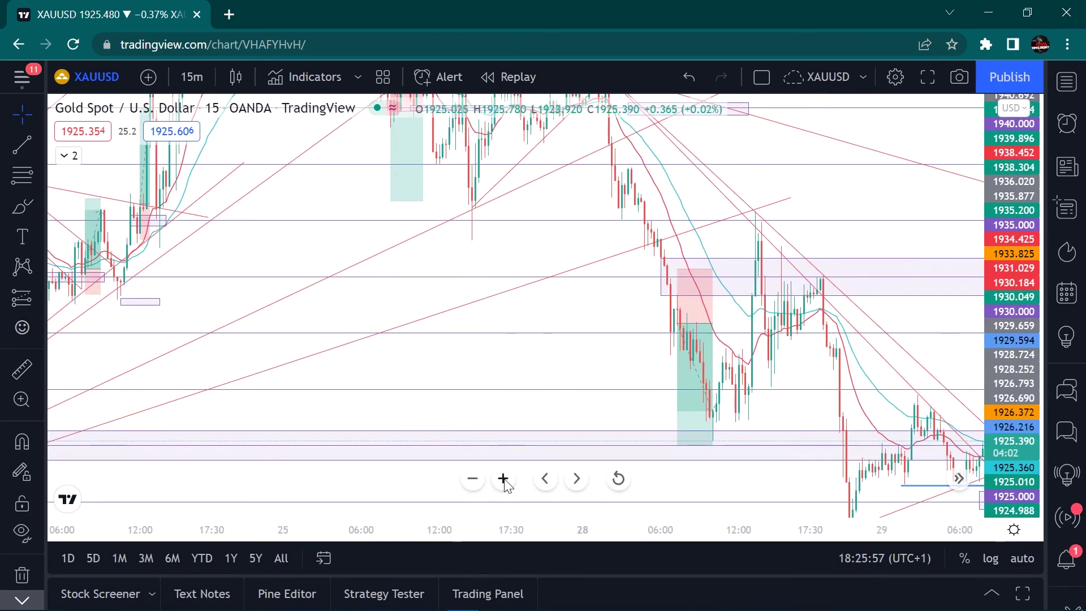
scroll(469, 390, up, 3)
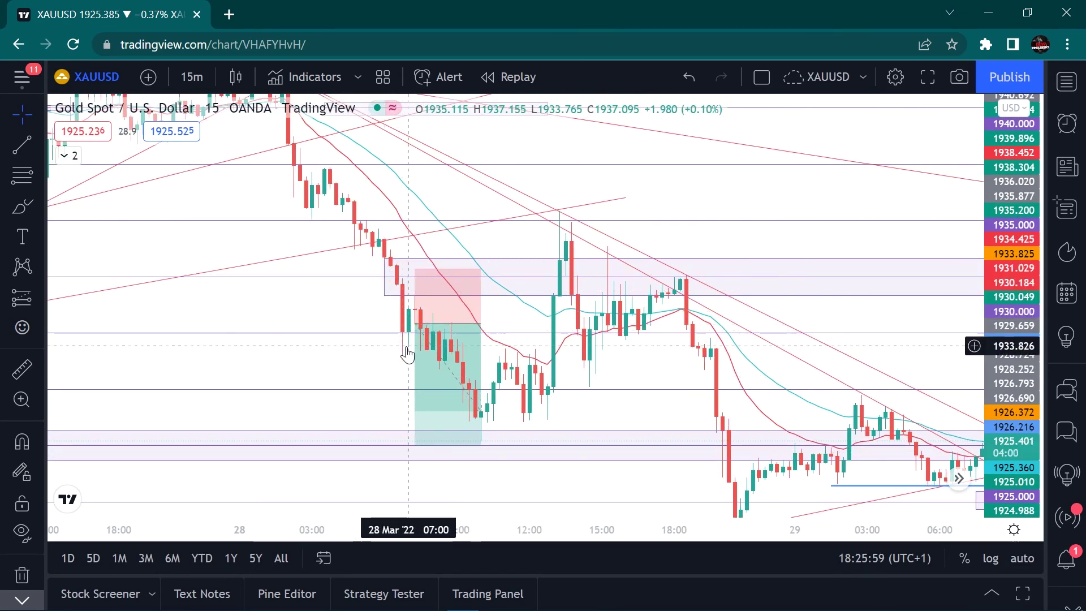
mouse_move(408, 318)
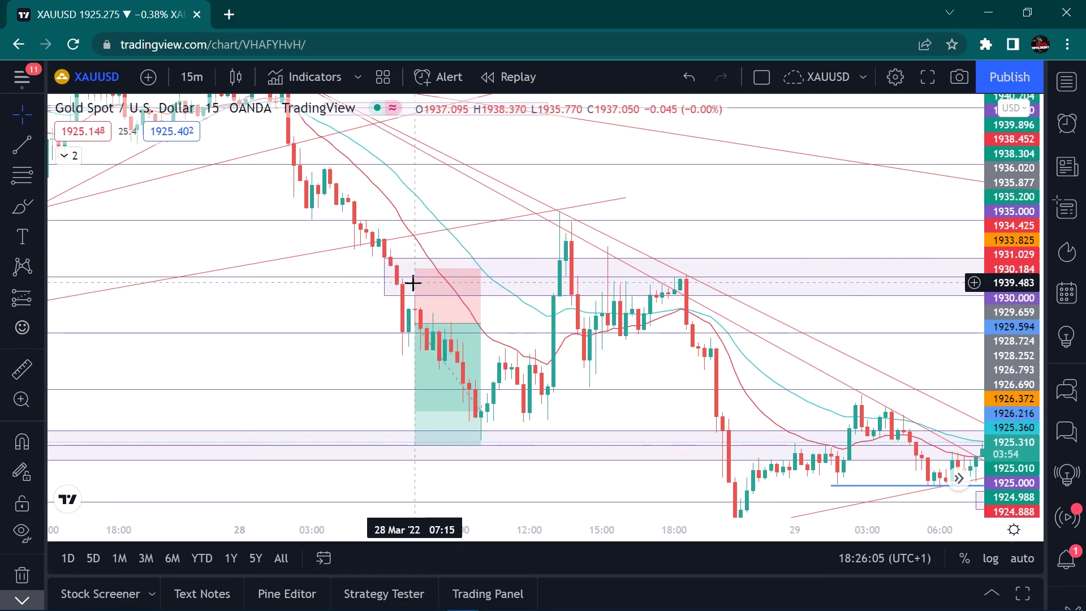
mouse_move(416, 298)
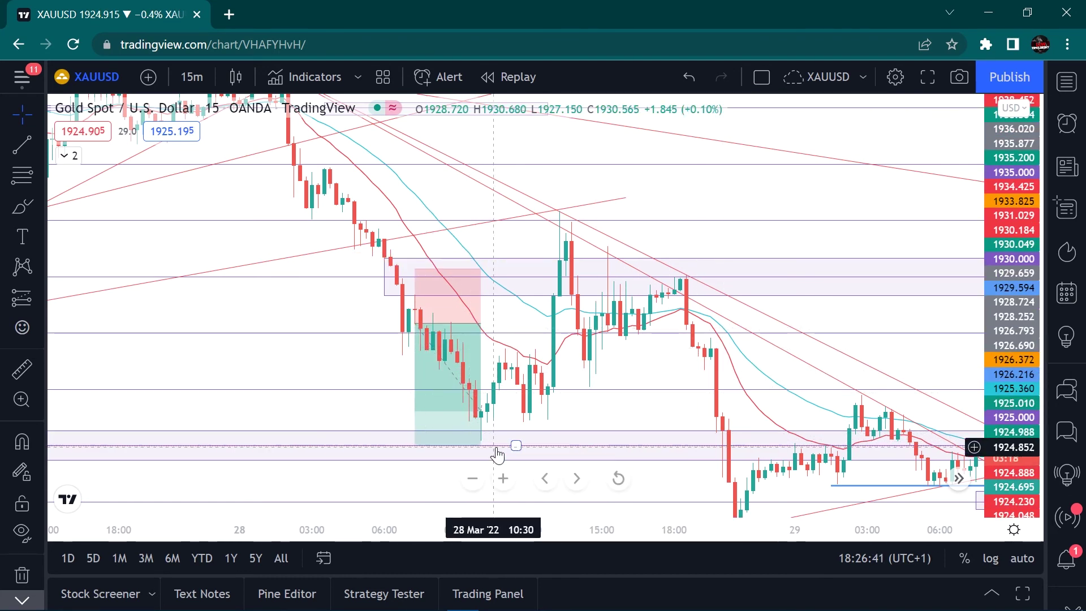
drag(609, 351, 521, 304)
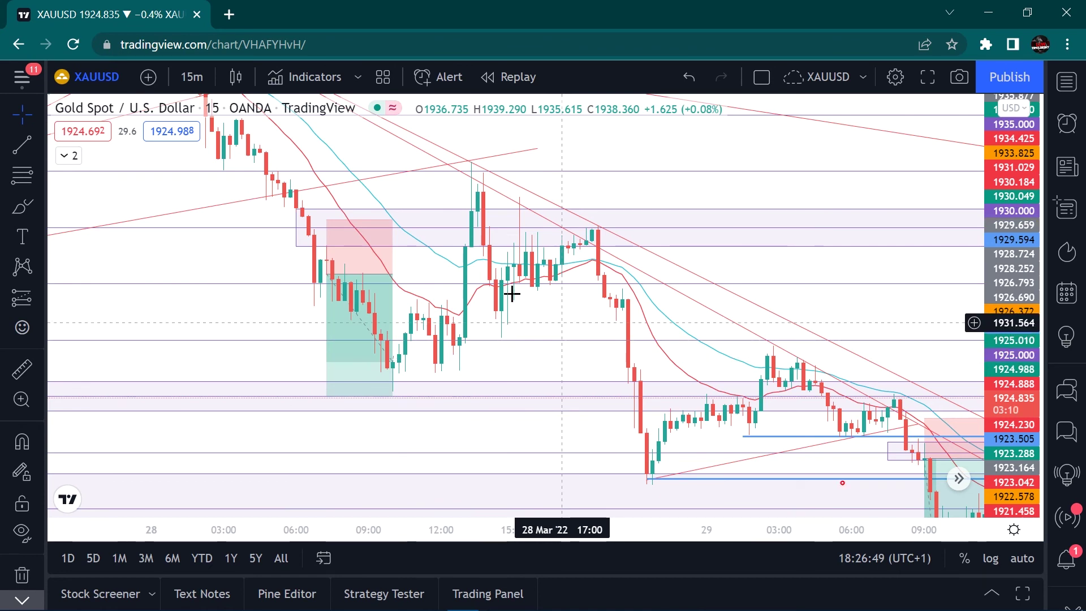
drag(563, 315, 334, 201)
drag(831, 303, 640, 172)
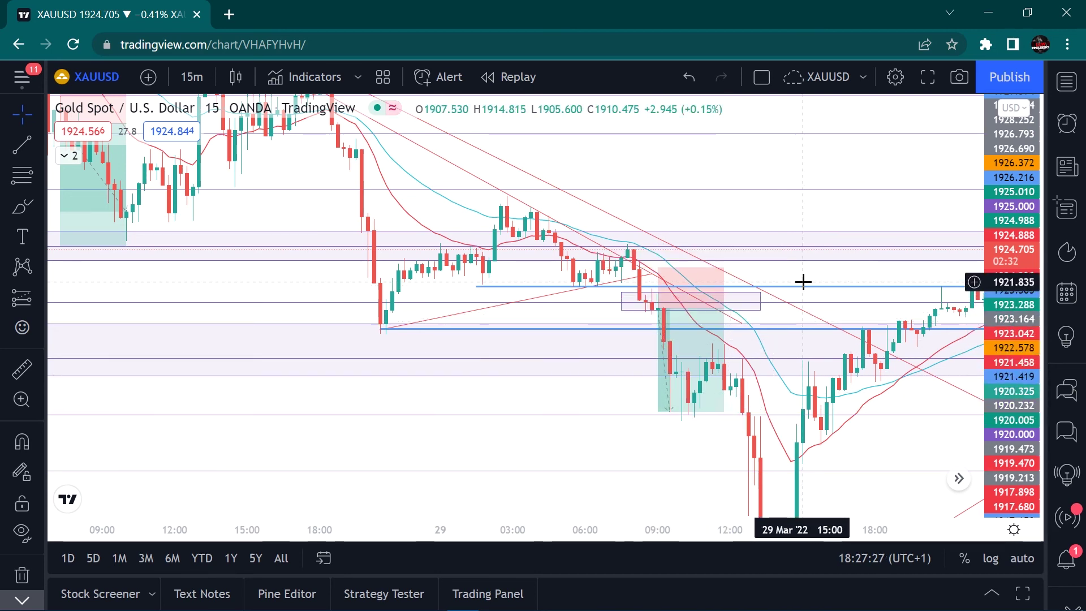
Switch the chart to the 5-minute interval and bring the 29 March short position into view
click(187, 77)
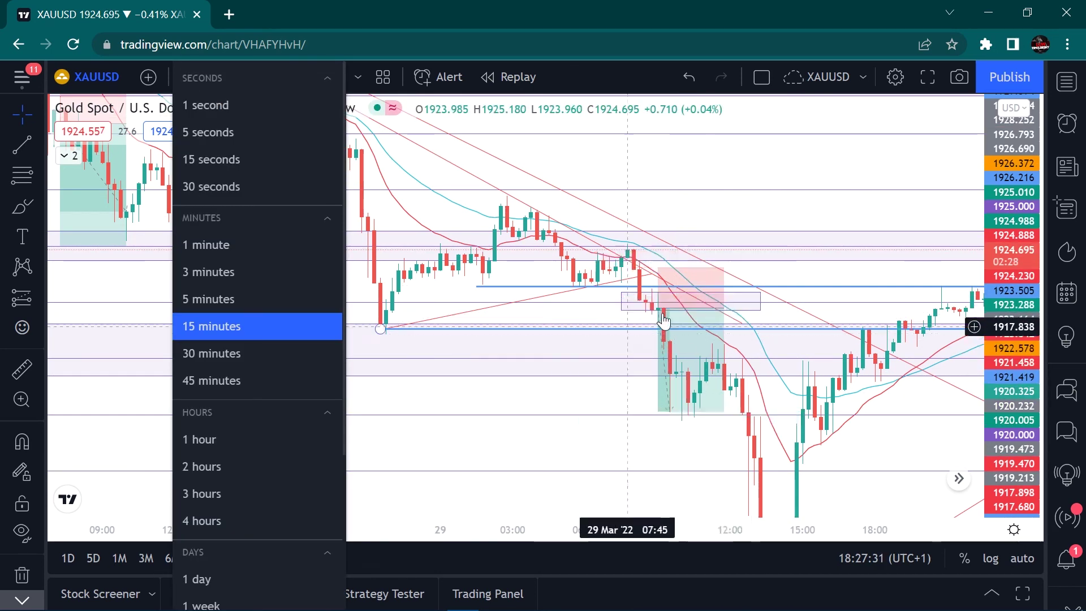
click(232, 301)
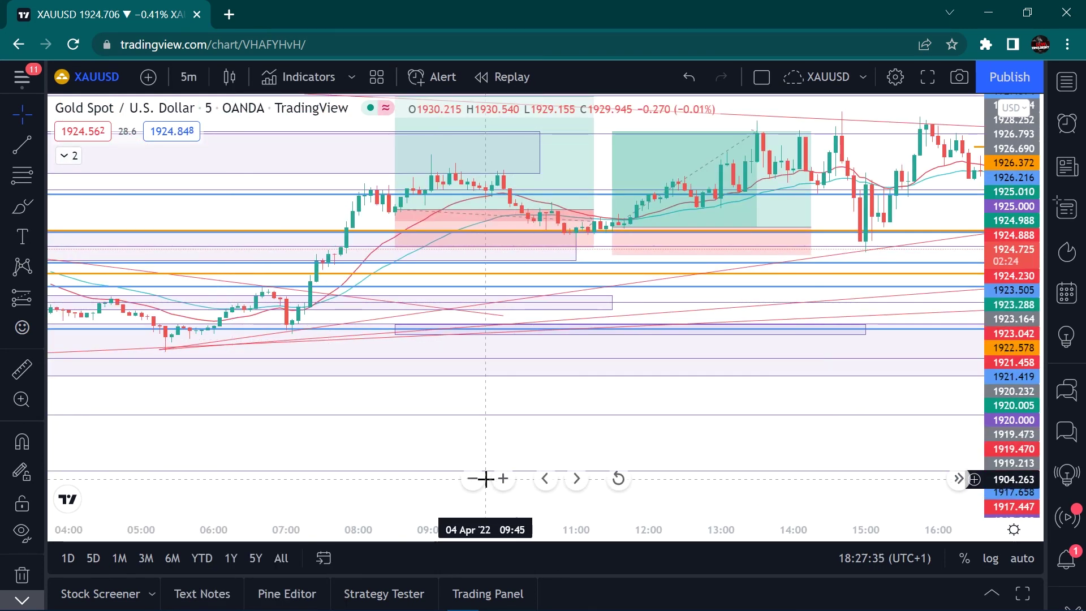
click(473, 478)
click(472, 479)
click(472, 479)
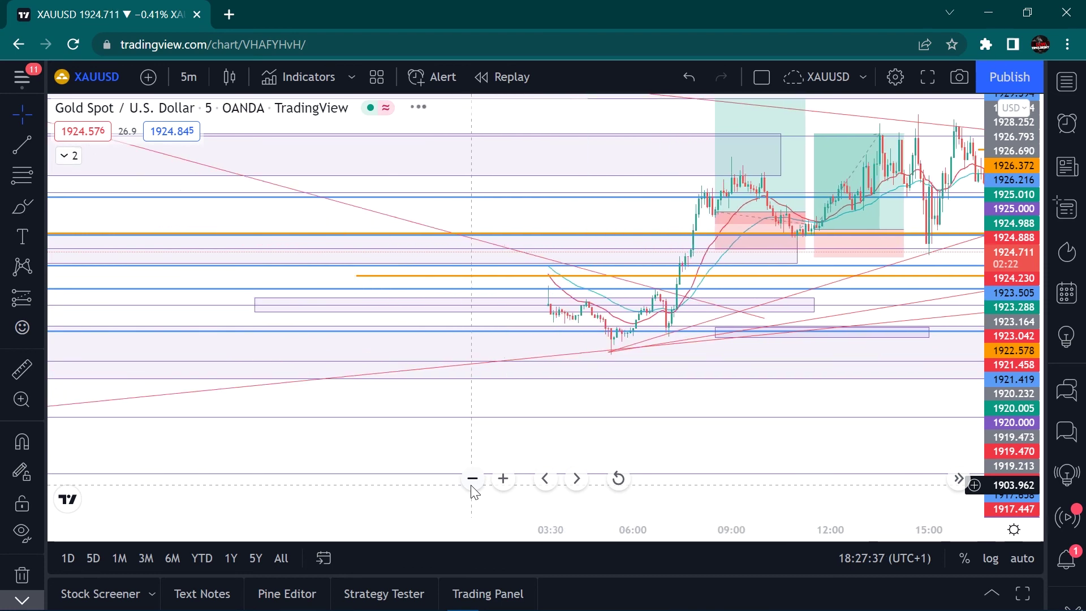
click(472, 479)
click(472, 481)
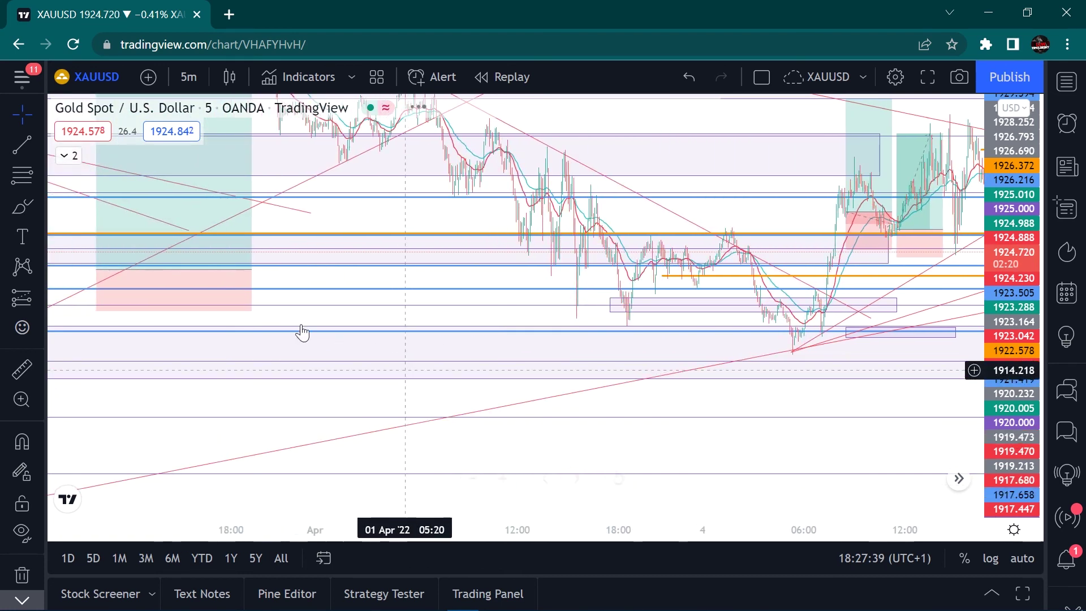
drag(479, 399, 787, 395)
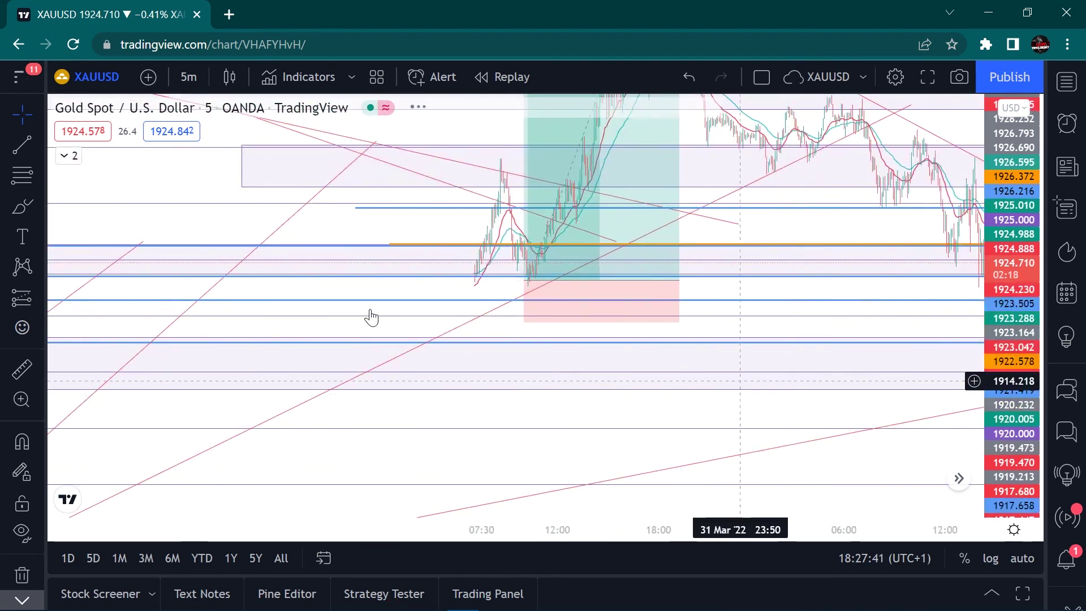
drag(322, 324, 890, 334)
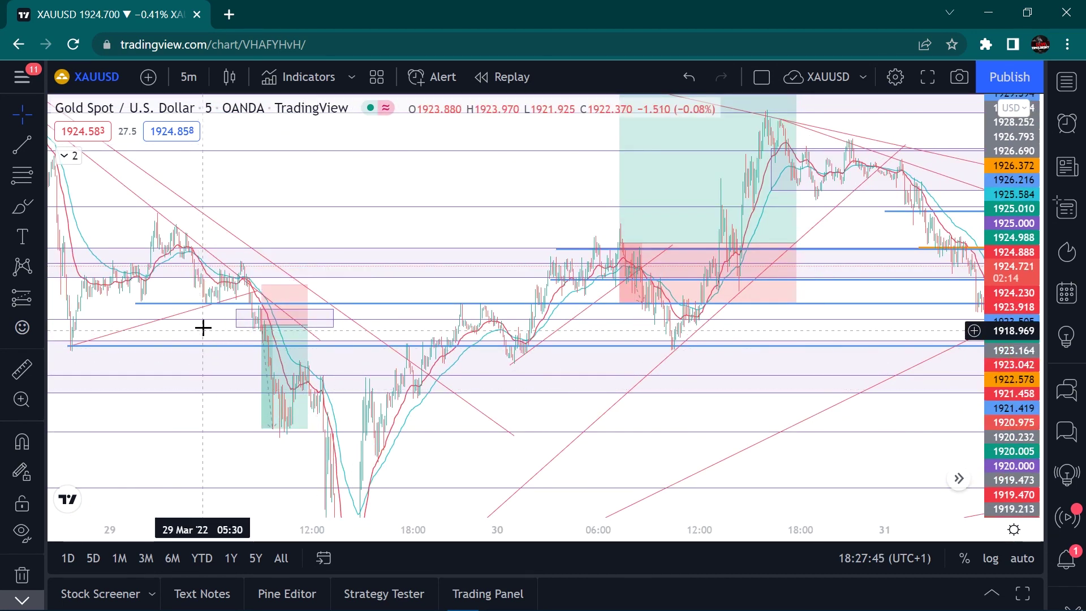
drag(237, 320, 476, 308)
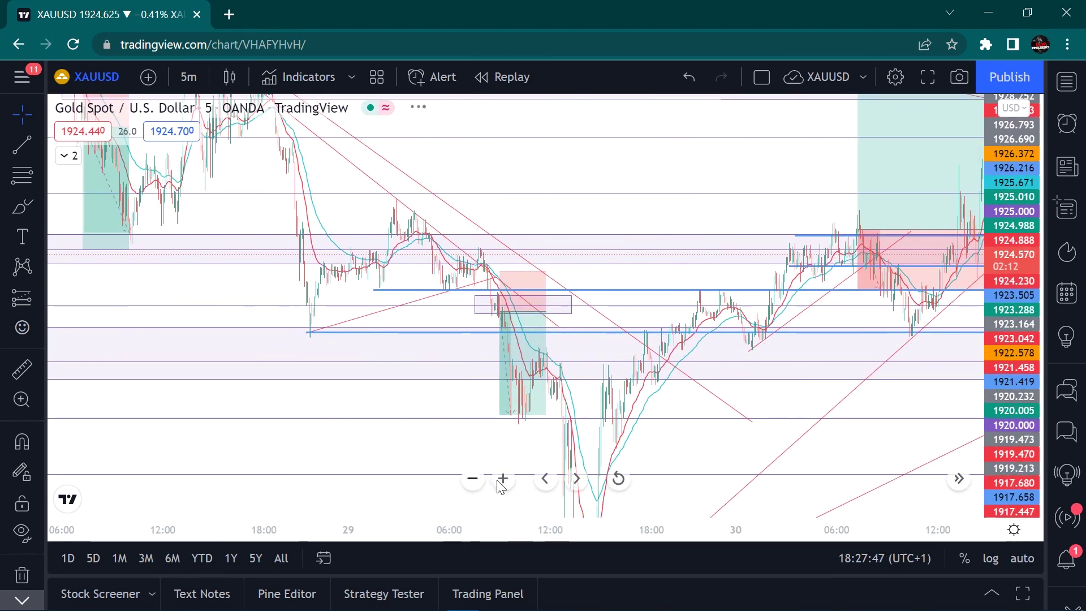
Zoom in on the 29 March short position at 09:00 and examine its zone, trendlines and the price action leading into it
click(503, 479)
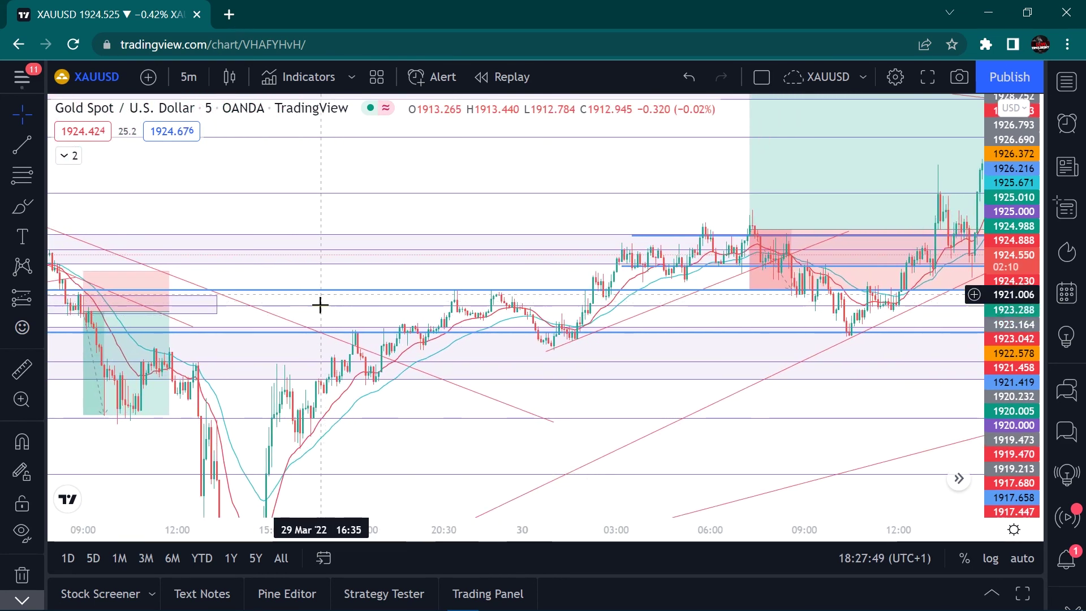
drag(376, 315, 734, 336)
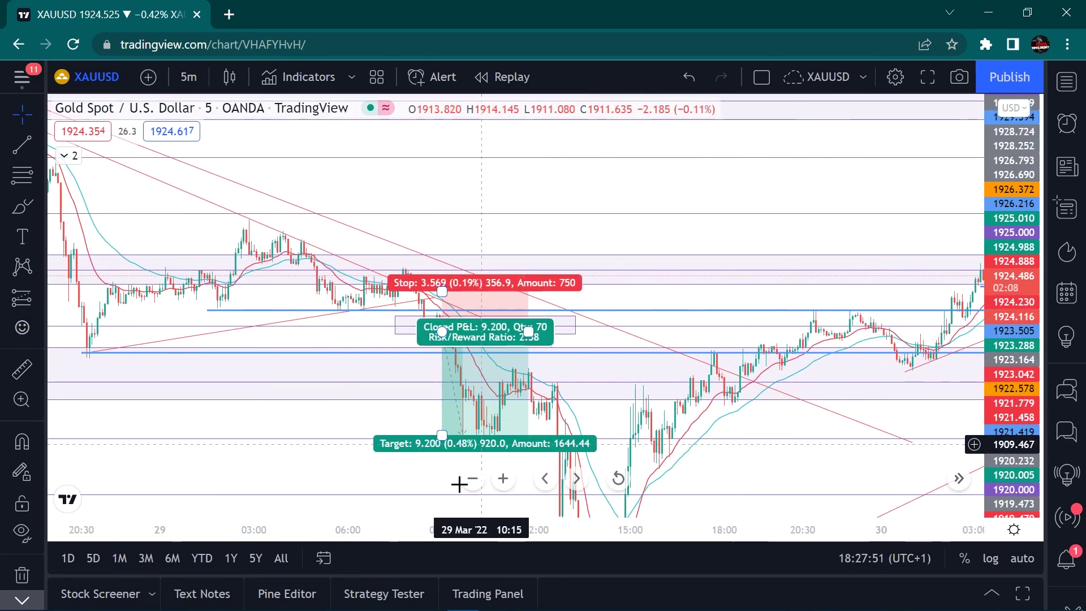
click(502, 479)
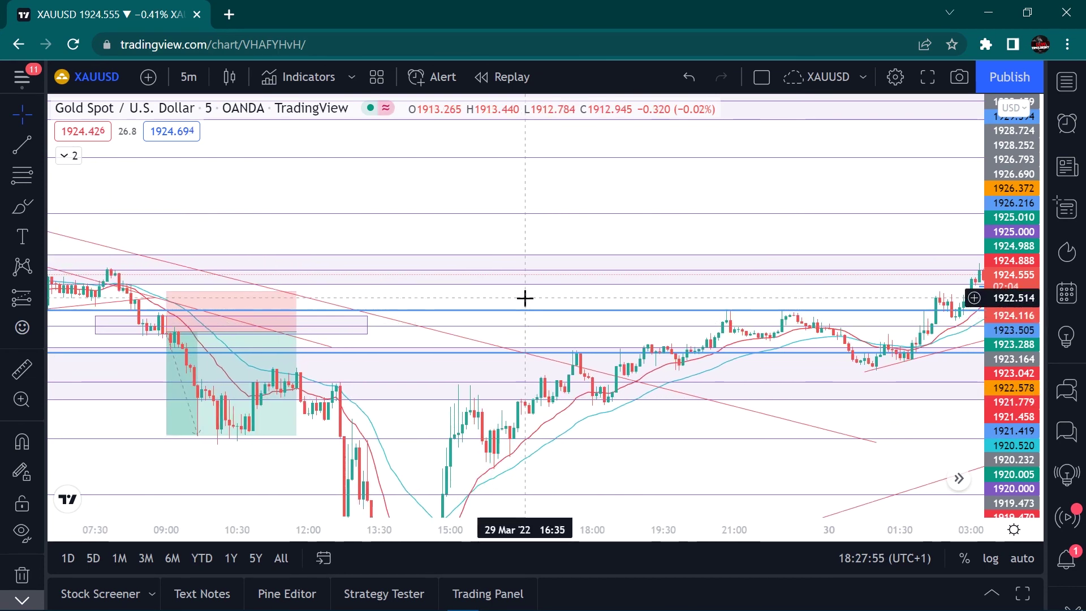
drag(561, 285, 860, 226)
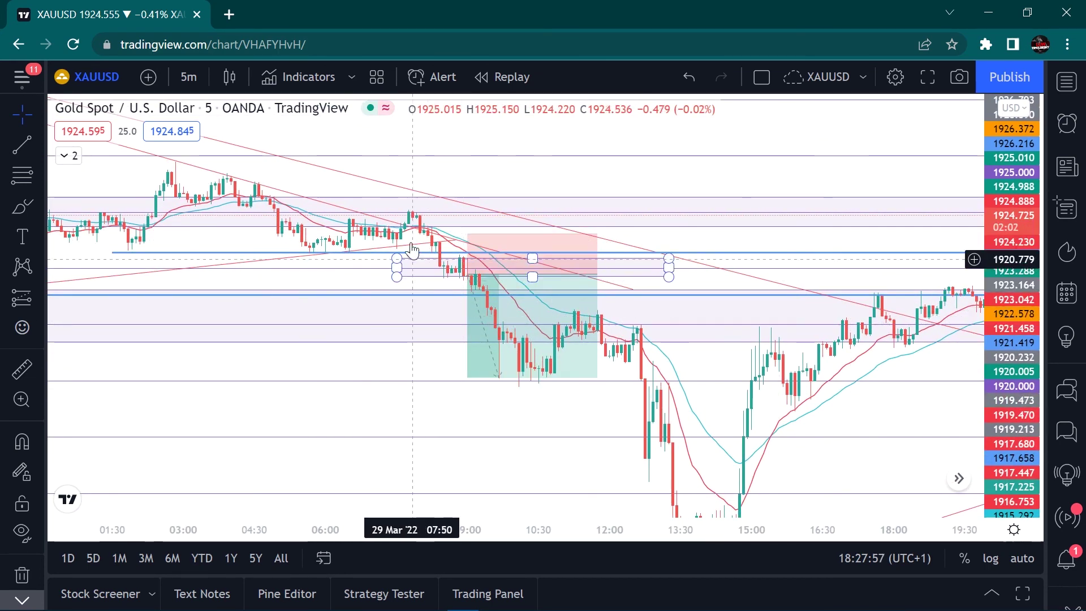
drag(349, 279, 424, 288)
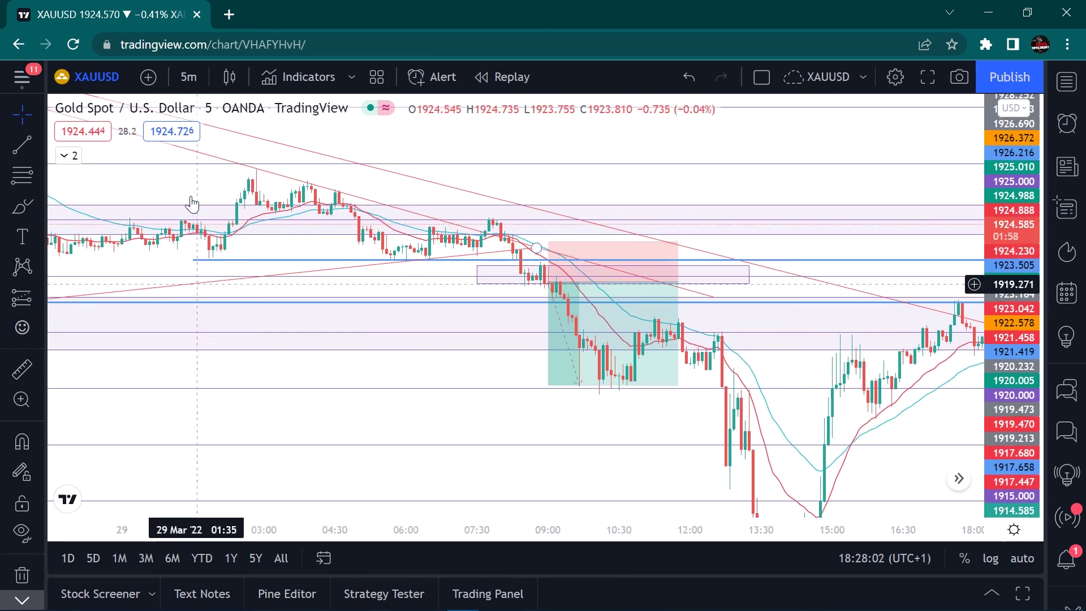
click(196, 236)
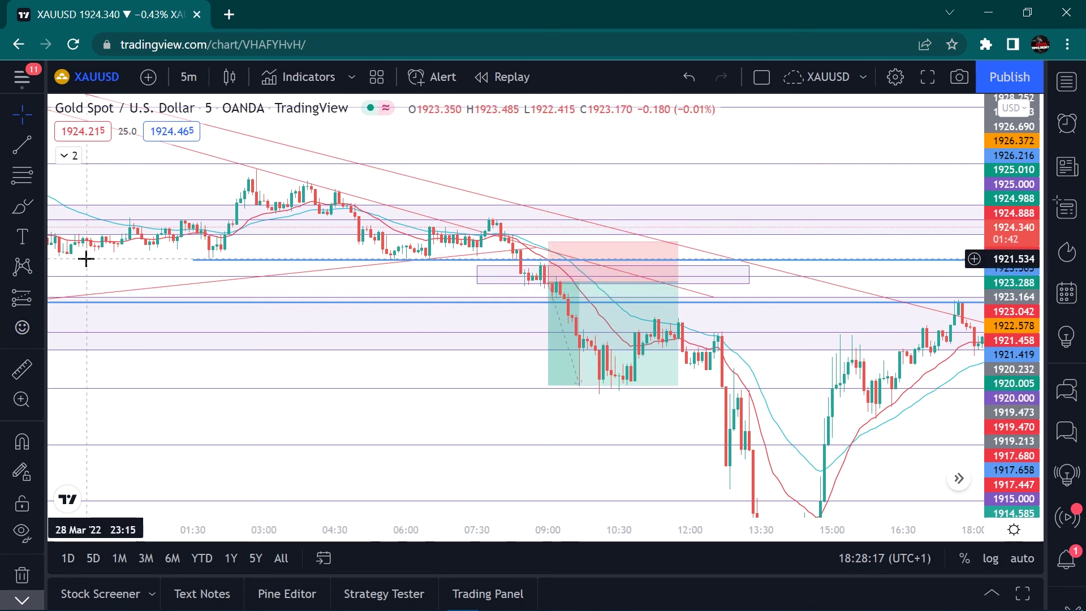
Go back to the 28 March short position on the 5-minute chart and examine its entry, zone and surrounding price action
scroll(315, 300, left, 5)
scroll(362, 289, right, 10)
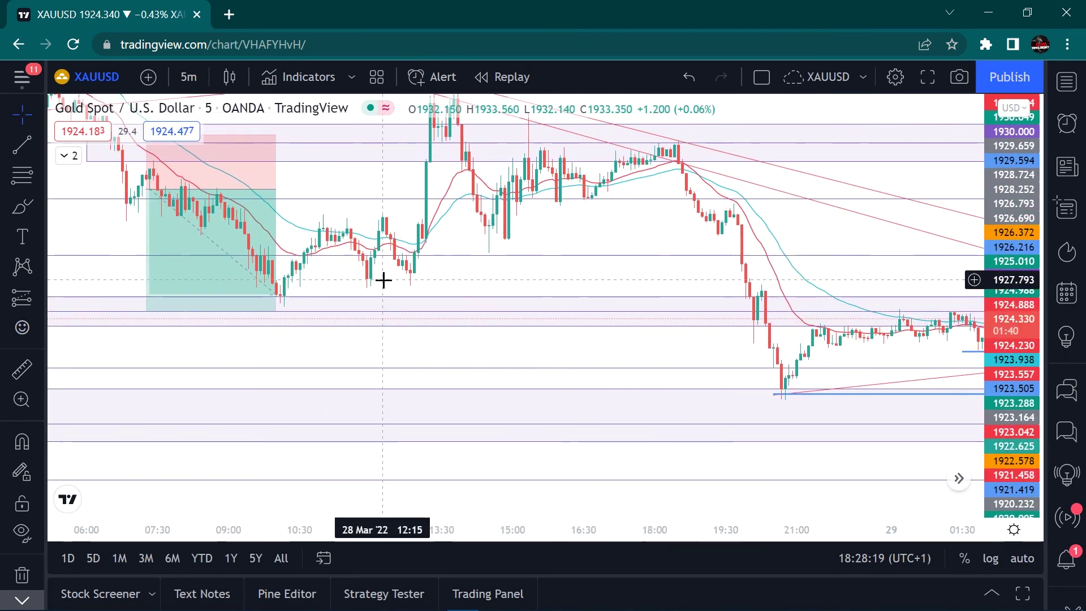
scroll(97, 361, left, 7)
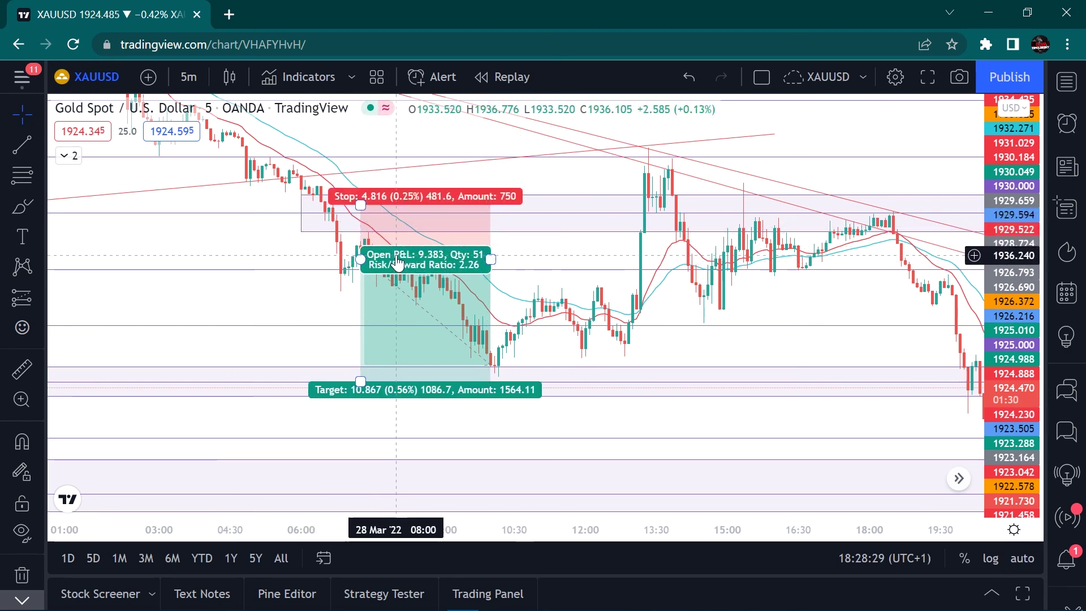
click(396, 291)
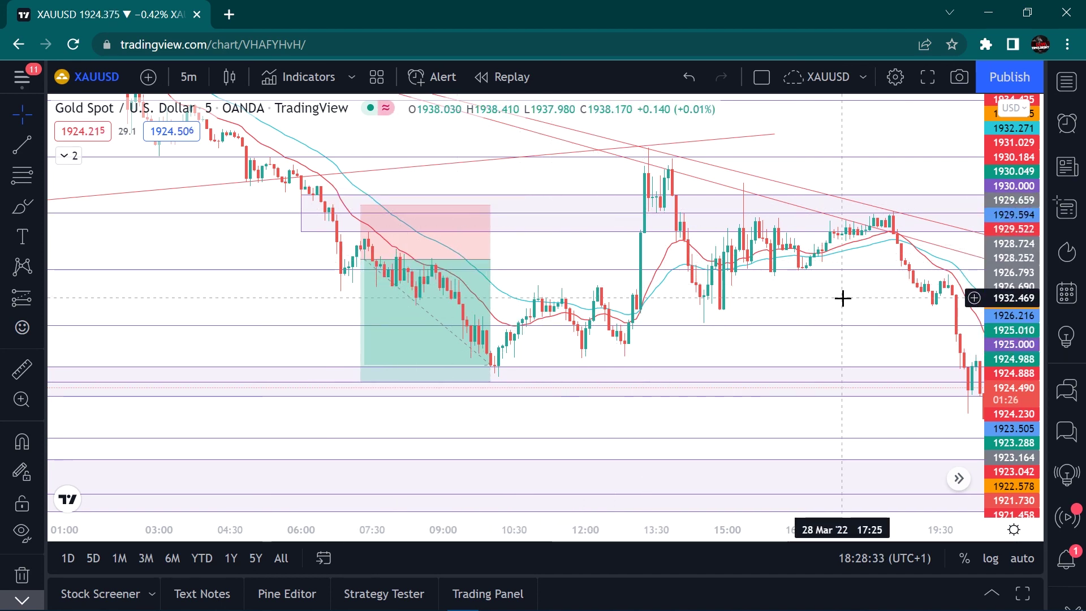
Trace the falling trendlines and price action from 28 March 13:30 forward to the 29 March short position
drag(766, 281, 480, 320)
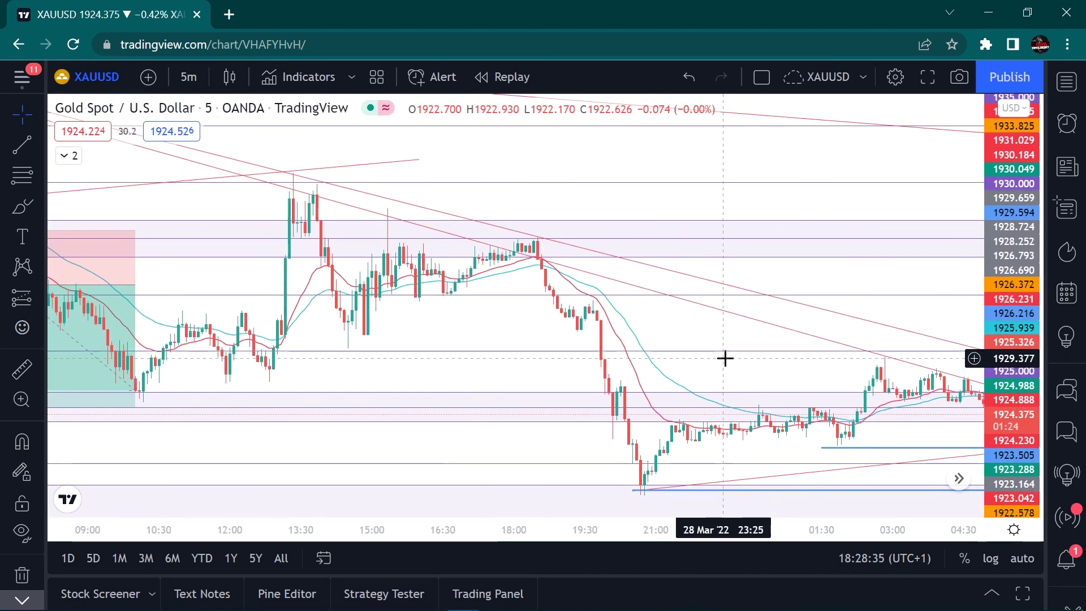
drag(662, 322, 432, 168)
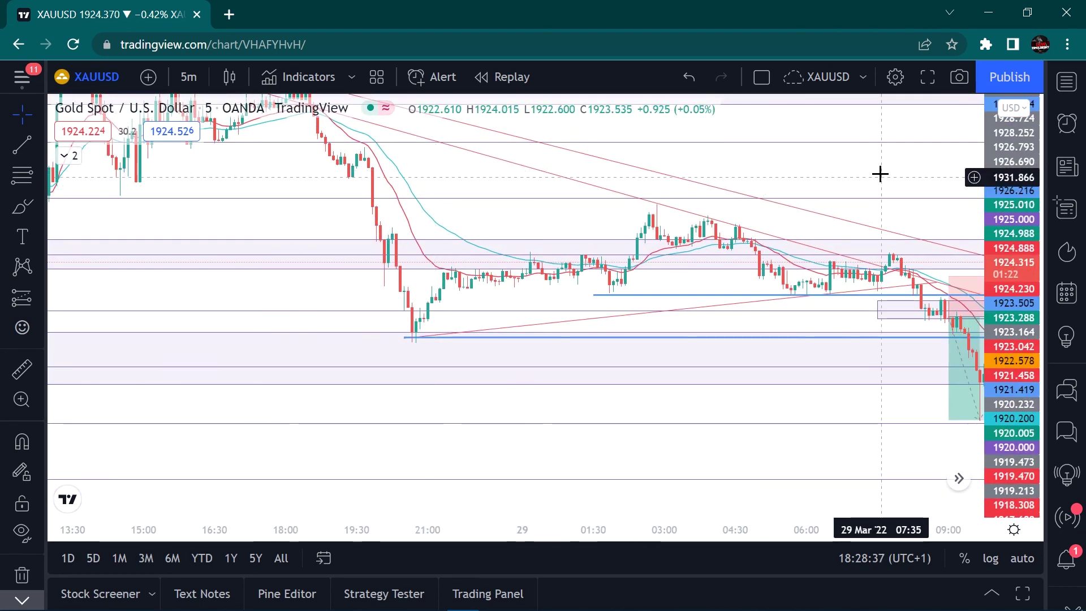
drag(878, 175, 413, 164)
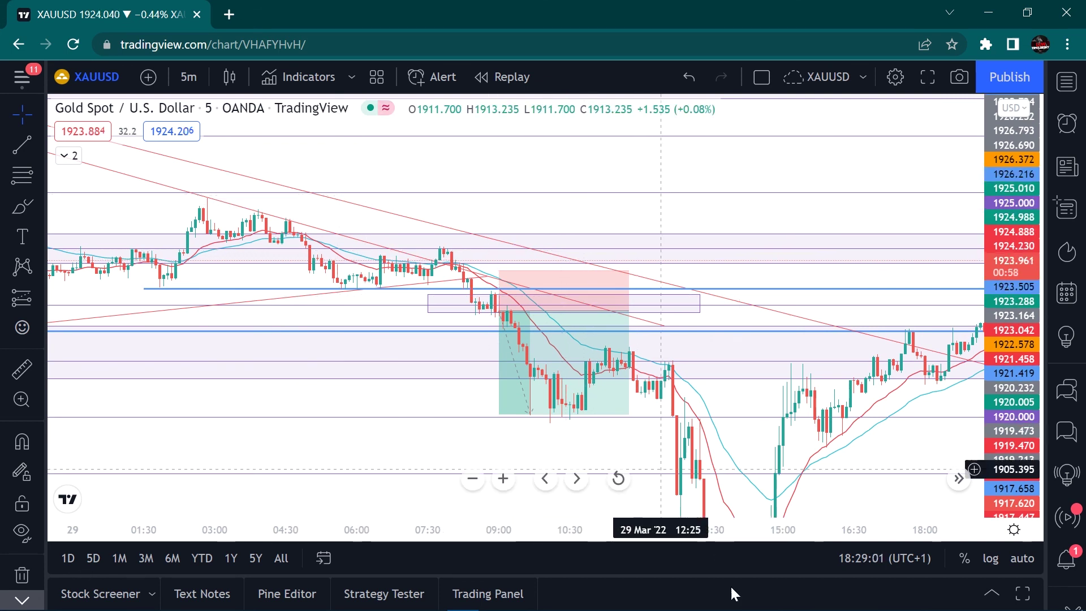
mouse_move(723, 608)
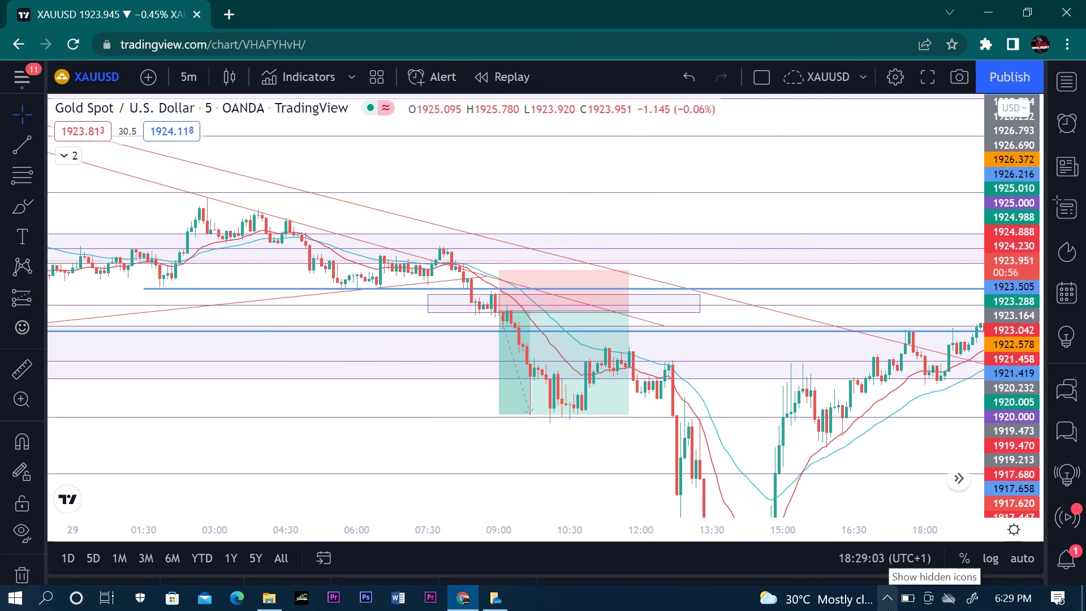